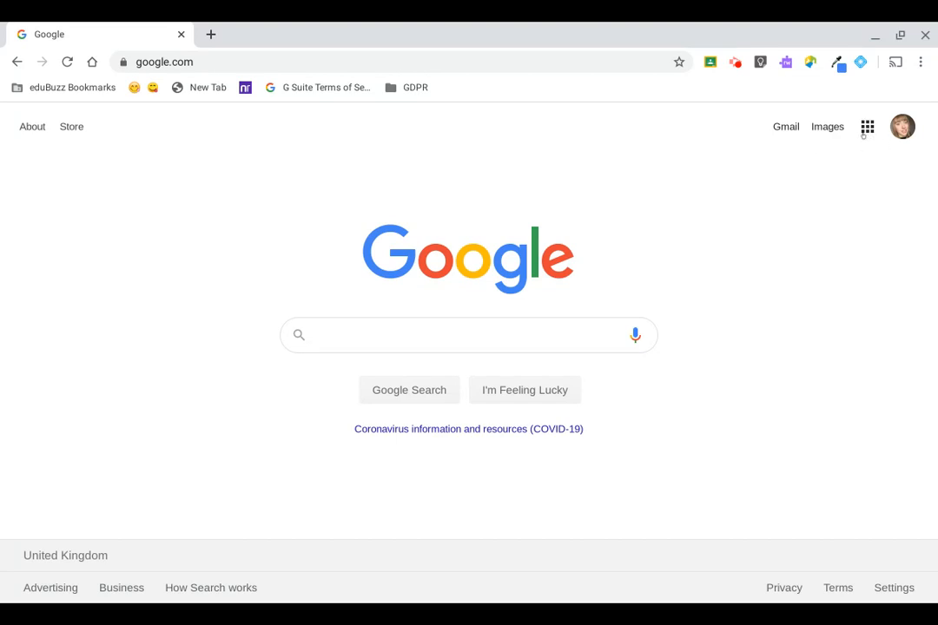
- Open Google Forms from the Google homepage and start a new blank quiz
left_click(868, 127)
scroll(781, 330, "down", 5)
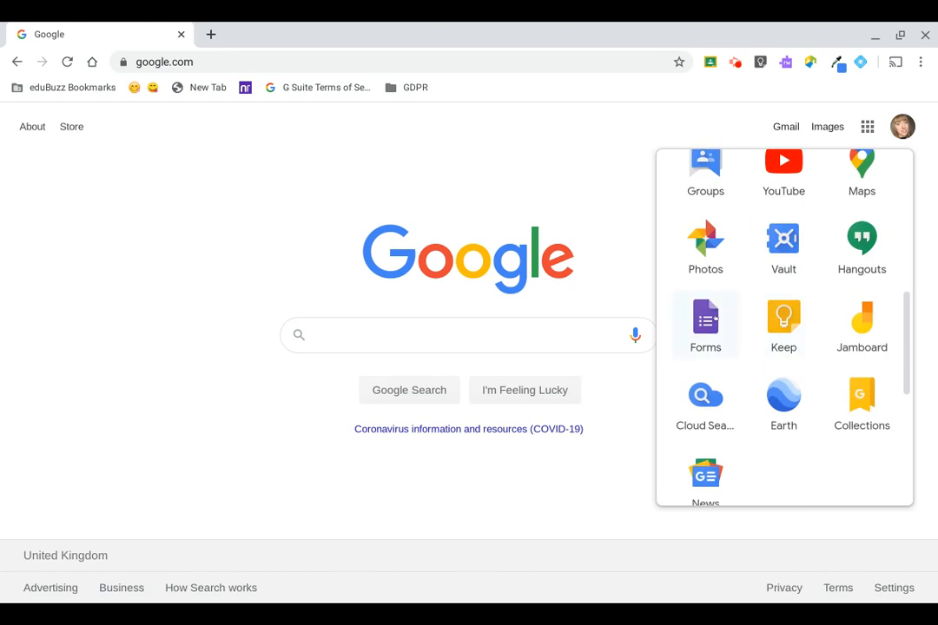
mouse_move(712, 319)
left_mouse_down()
mouse_move(758, 140)
mouse_move(713, 316)
left_mouse_up()
left_click(707, 323)
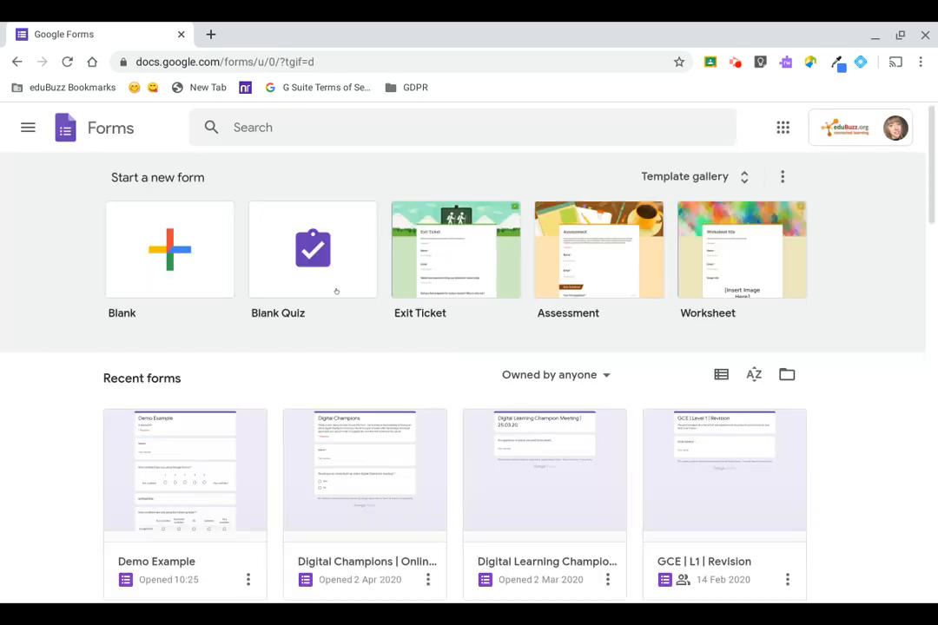
left_click(307, 238)
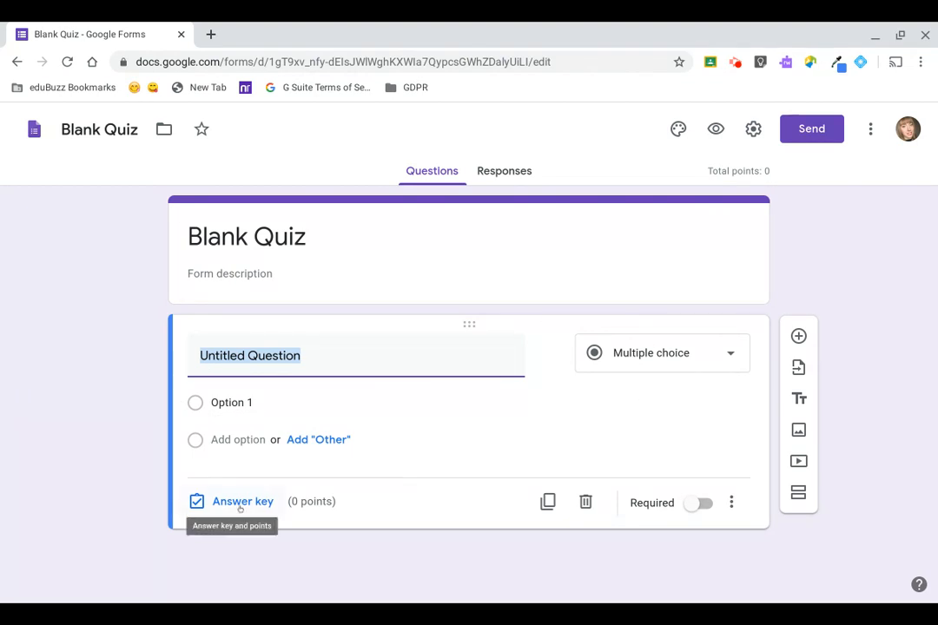
- Title the quiz "Name" and rename the form file to "Name" as well
left_click(263, 243)
type("Name")
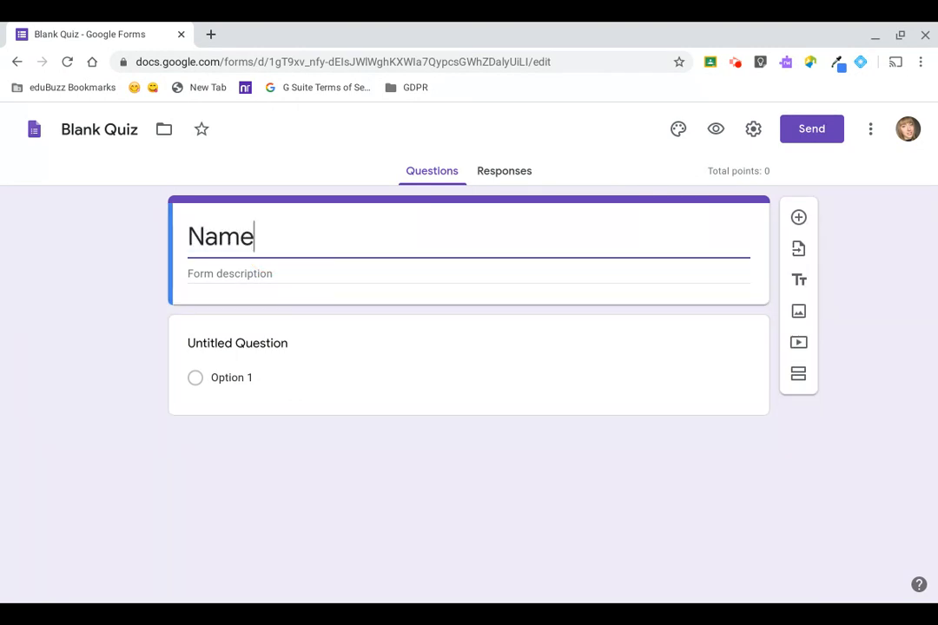
left_click(292, 344)
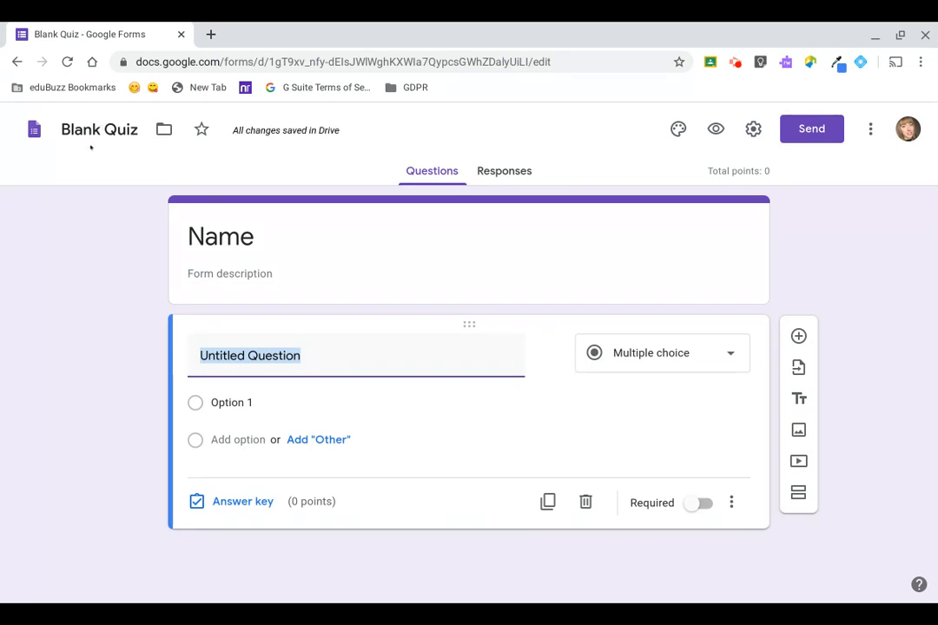
left_click(113, 128)
left_click_drag(137, 132, 39, 132)
type("Name")
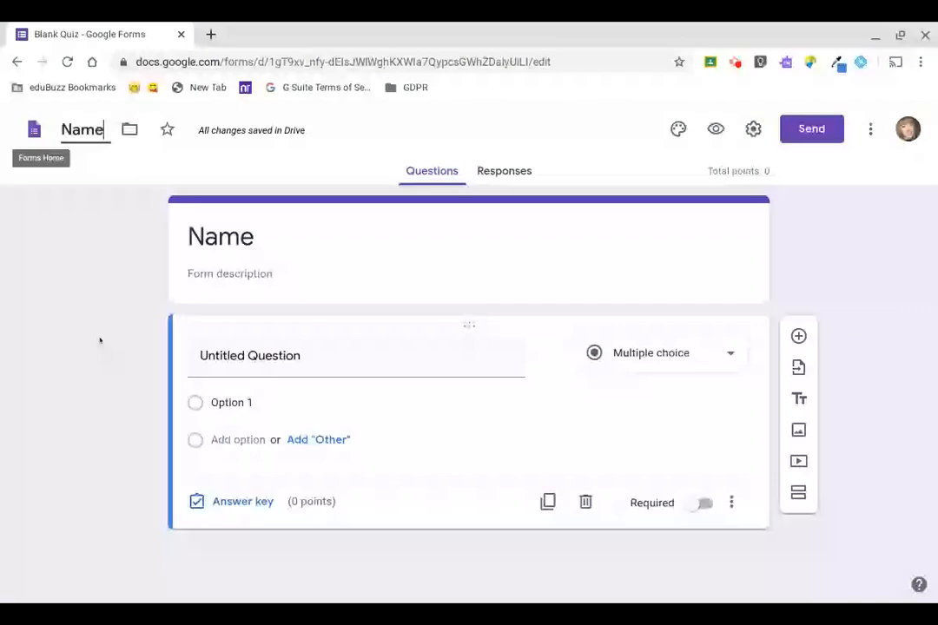
left_click(102, 350)
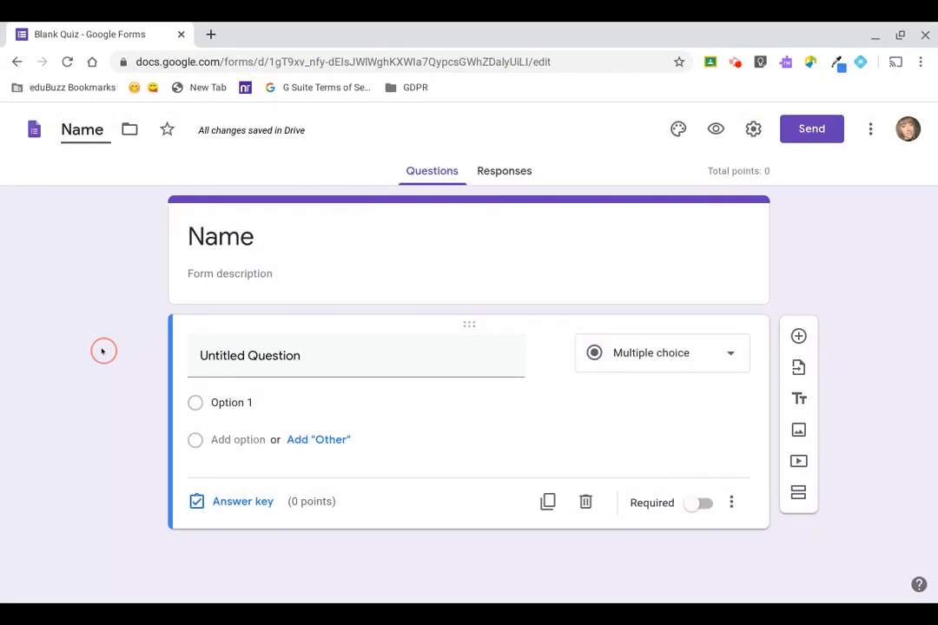
- Keep the first question as Multiple choice and enter "What is the capital city of Scotland?" as its text
left_click(300, 356)
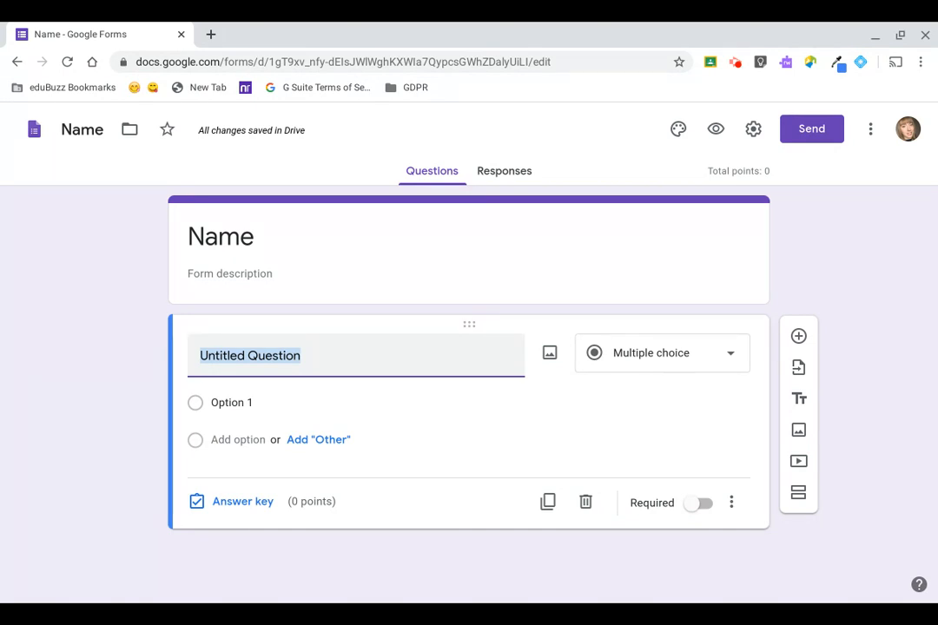
left_click(661, 359)
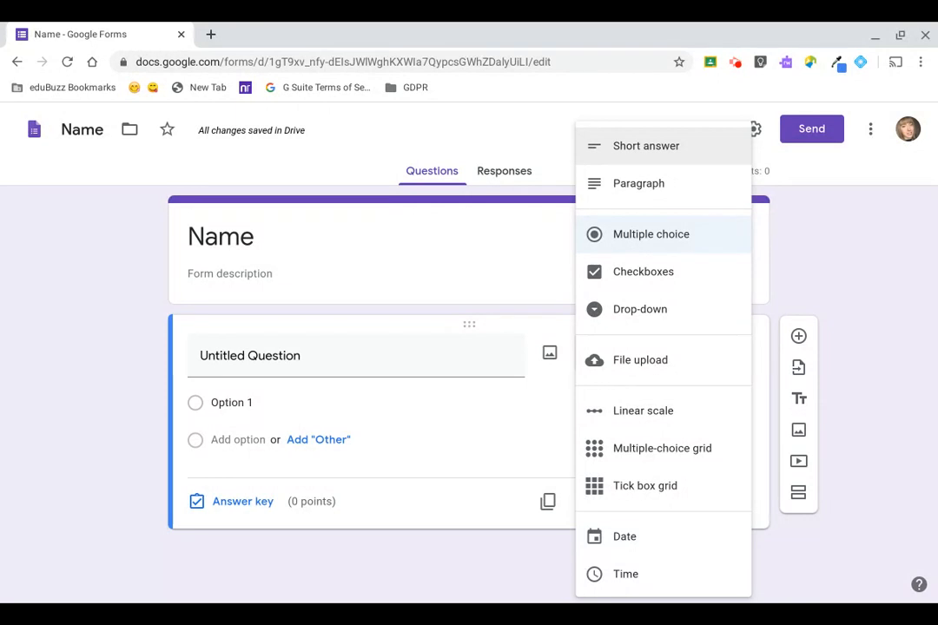
left_click(664, 231)
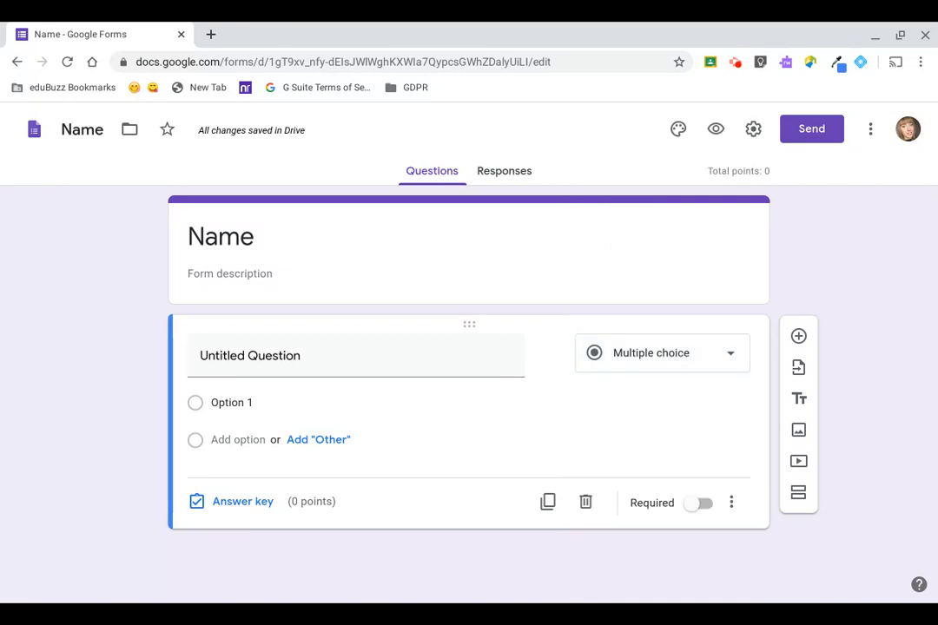
left_click(316, 362)
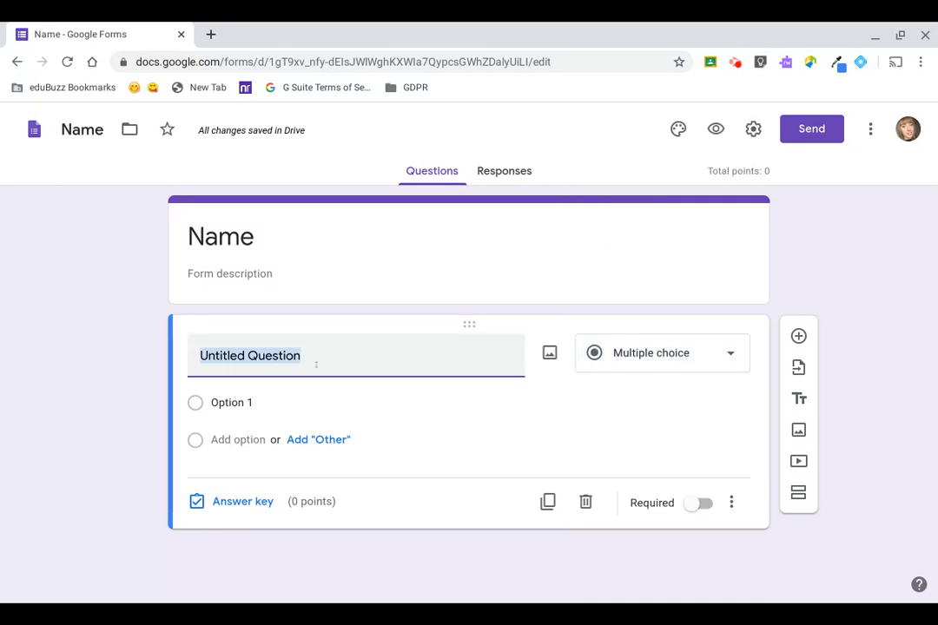
type("What ")
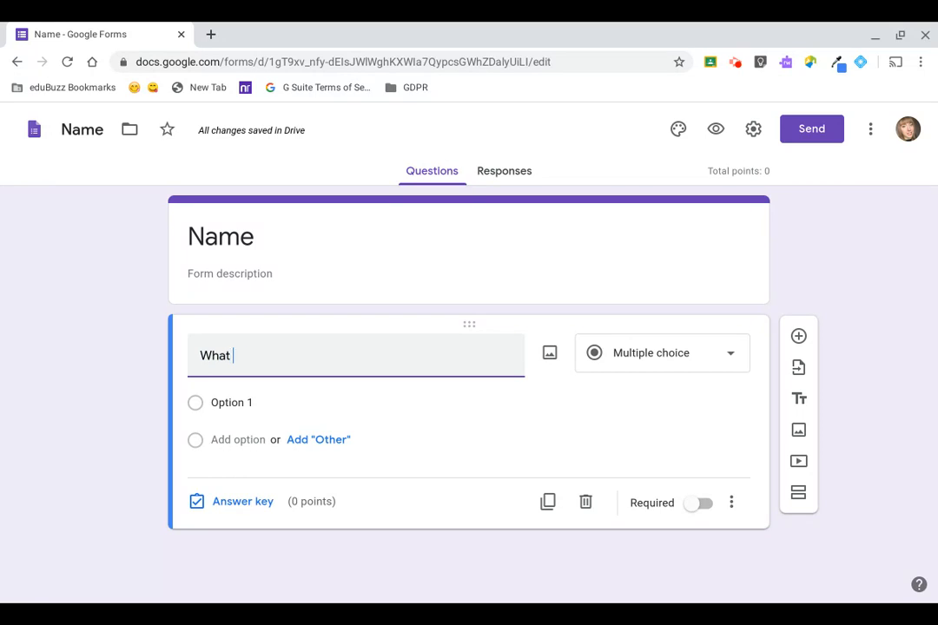
type("is the capital")
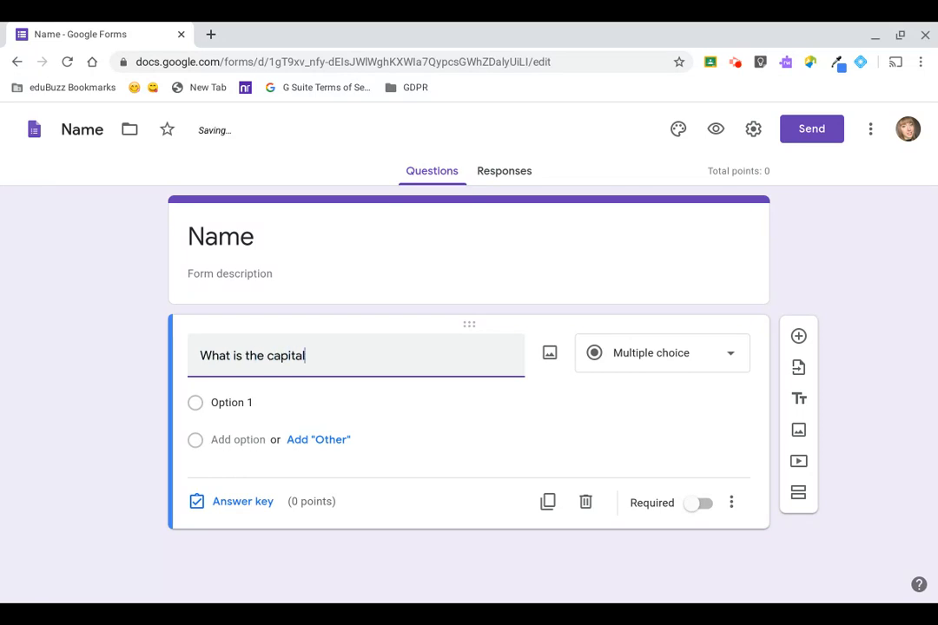
type(" city of Scotland?")
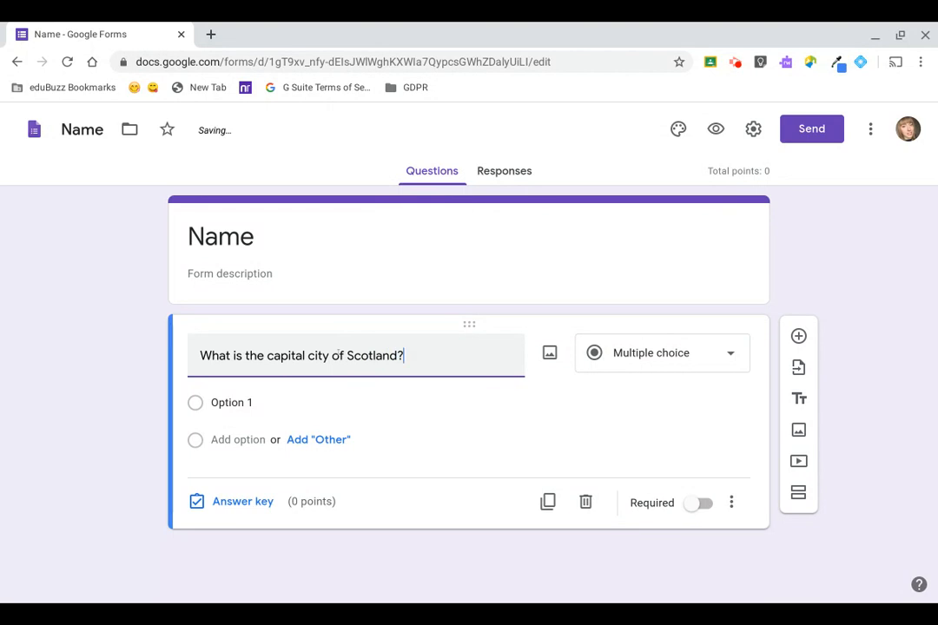
- Fill in the answer options Glasgow, Dundee, Aberdeen and Edinburgh for the capital city question
left_click(314, 395)
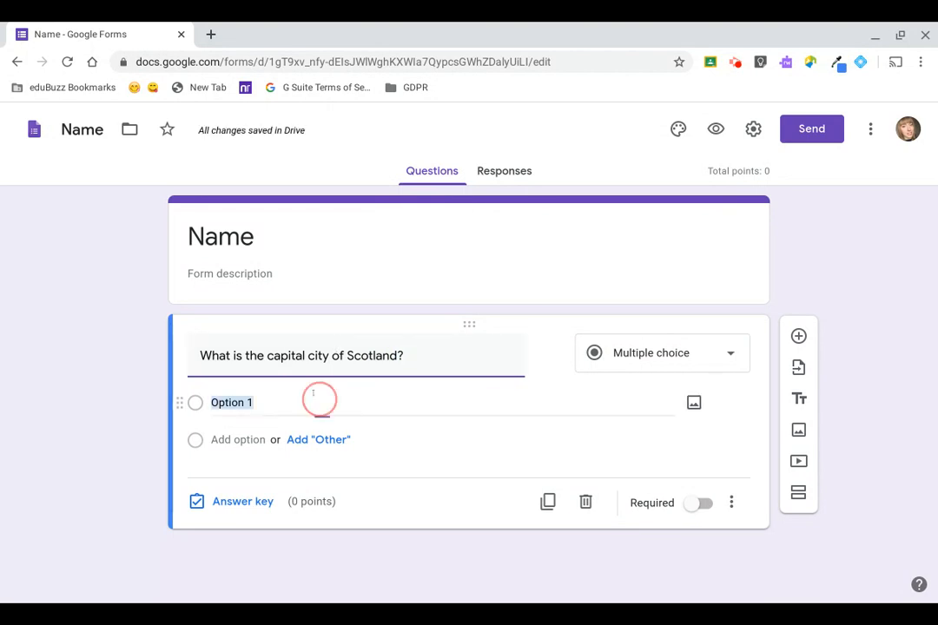
type("Glasgow")
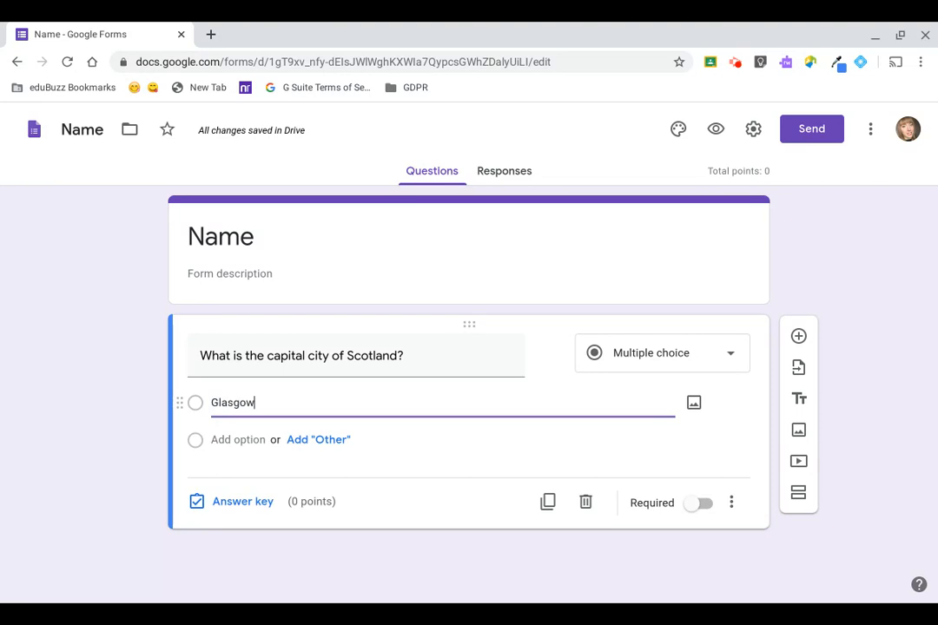
key("Tab")
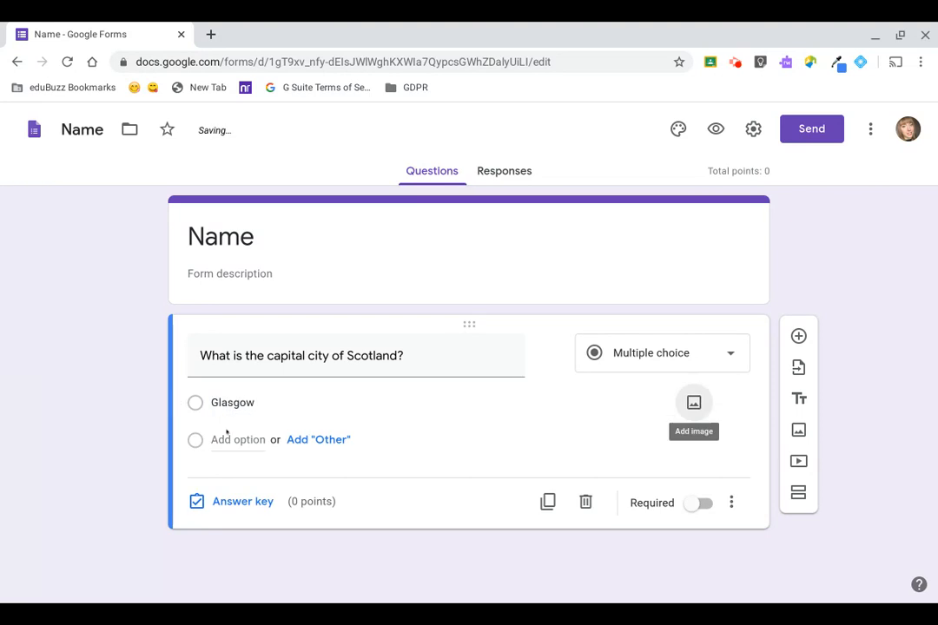
left_click(226, 438)
type("Dundee")
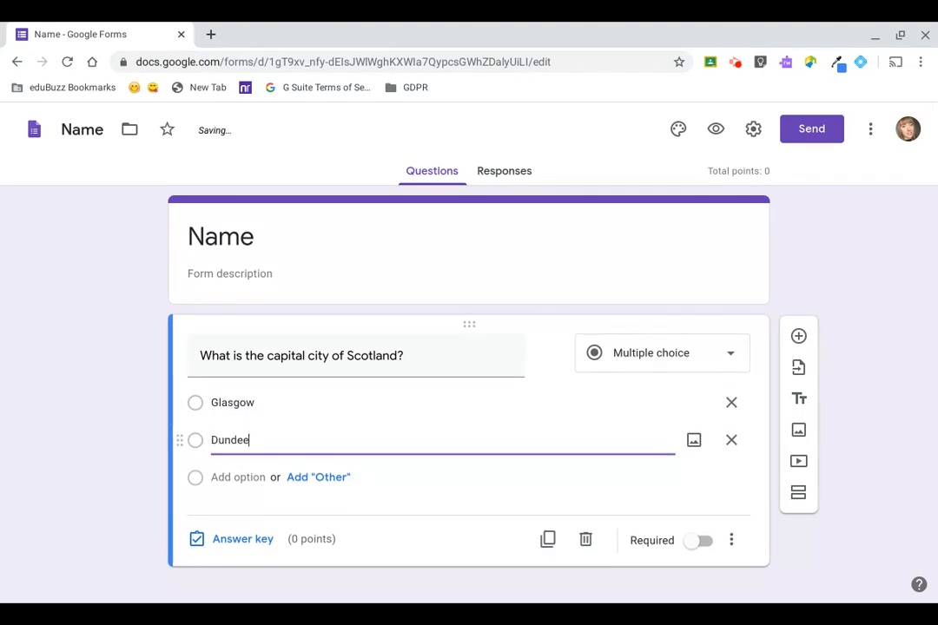
key("Return")
type("Aberdeen")
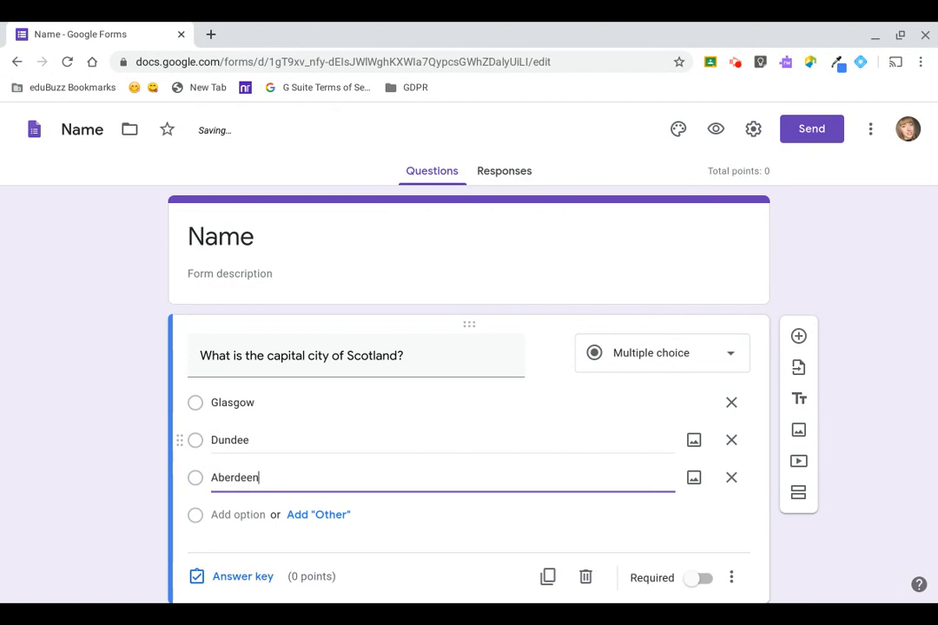
key("Return")
type("Edinburgh")
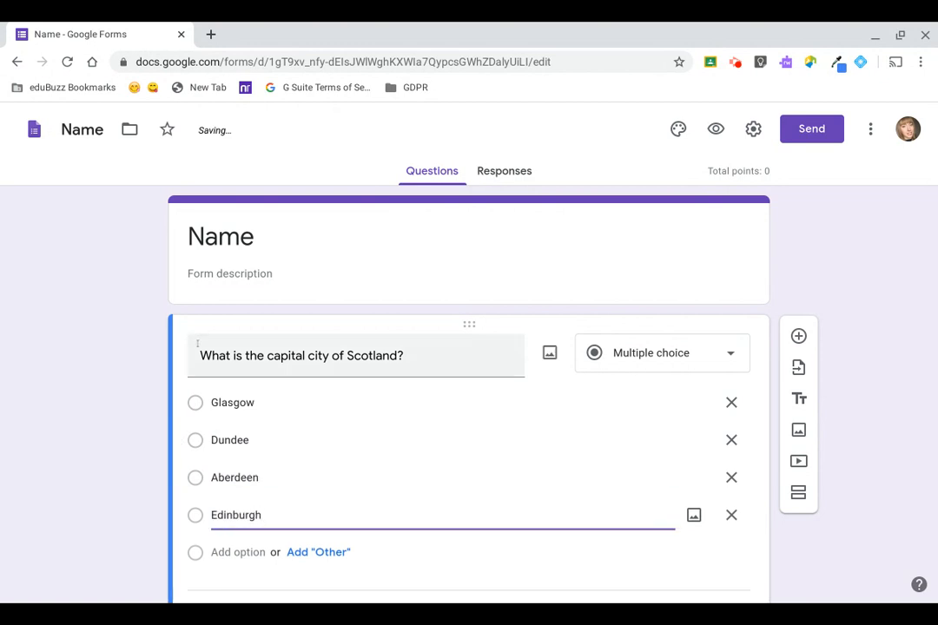
left_click(111, 329)
- Mark Edinburgh as the correct answer in the answer key and make the question worth 1 point
scroll(112, 330, "down", 1)
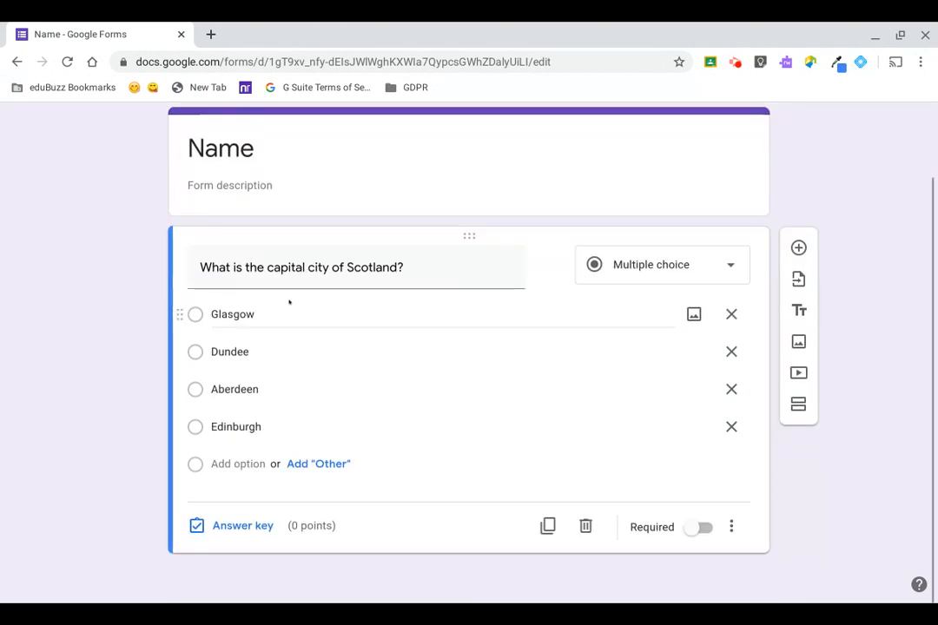
left_click(235, 526)
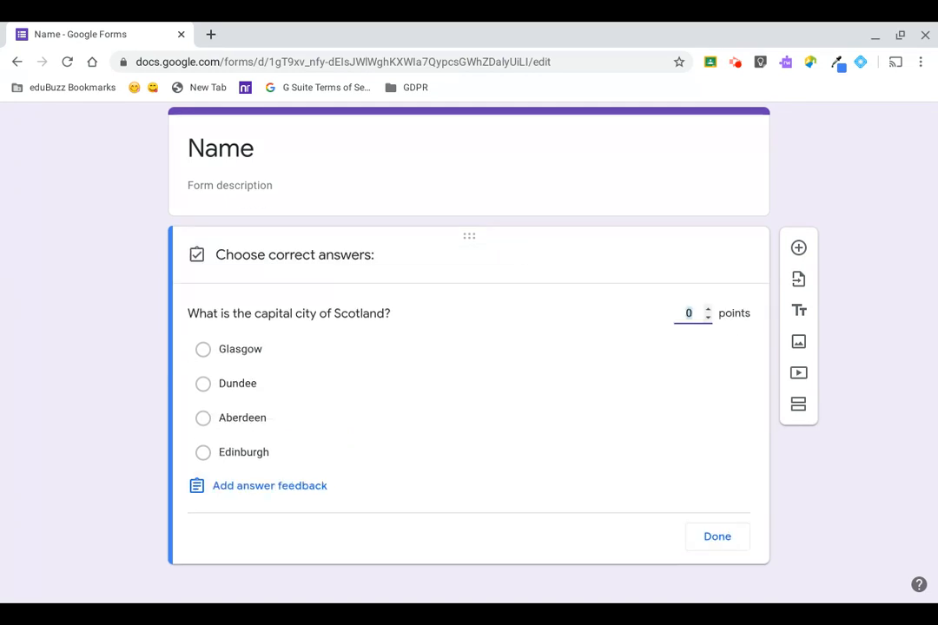
left_click(246, 455)
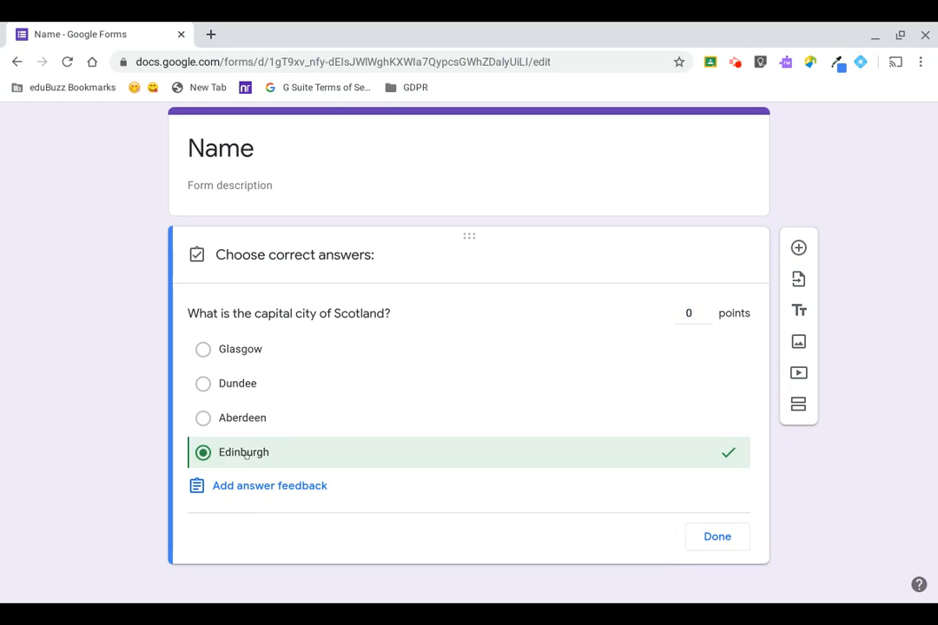
left_click(708, 309)
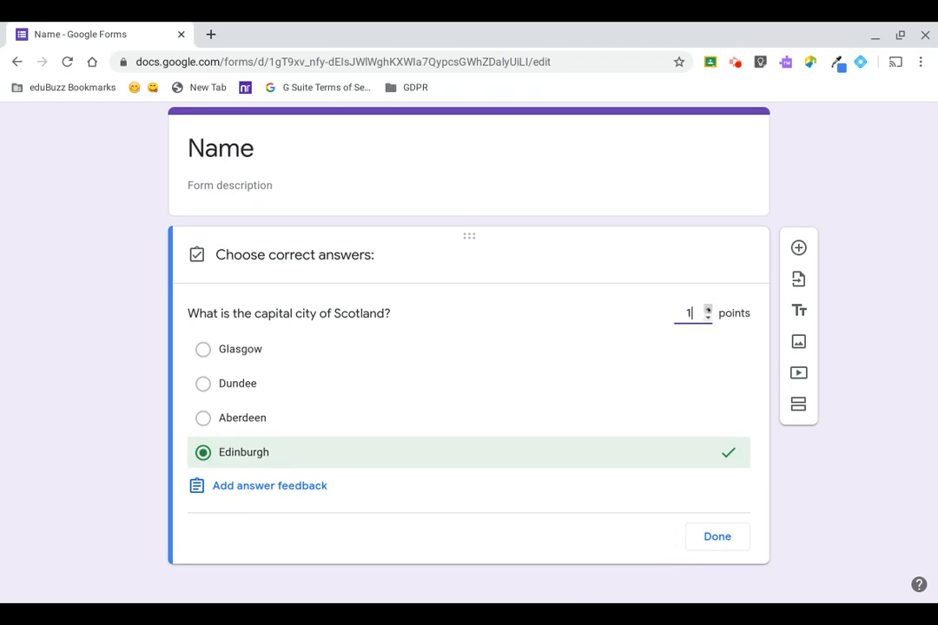
left_click(717, 537)
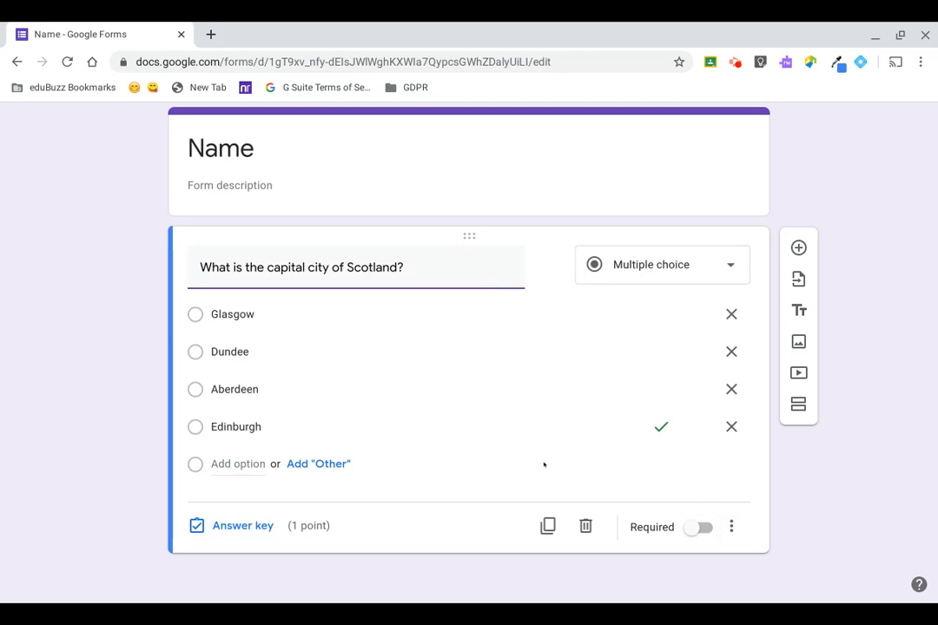
- Open the question's answer feedback, and search Google for "capital of scotland" in a new browser tab
left_click(217, 525)
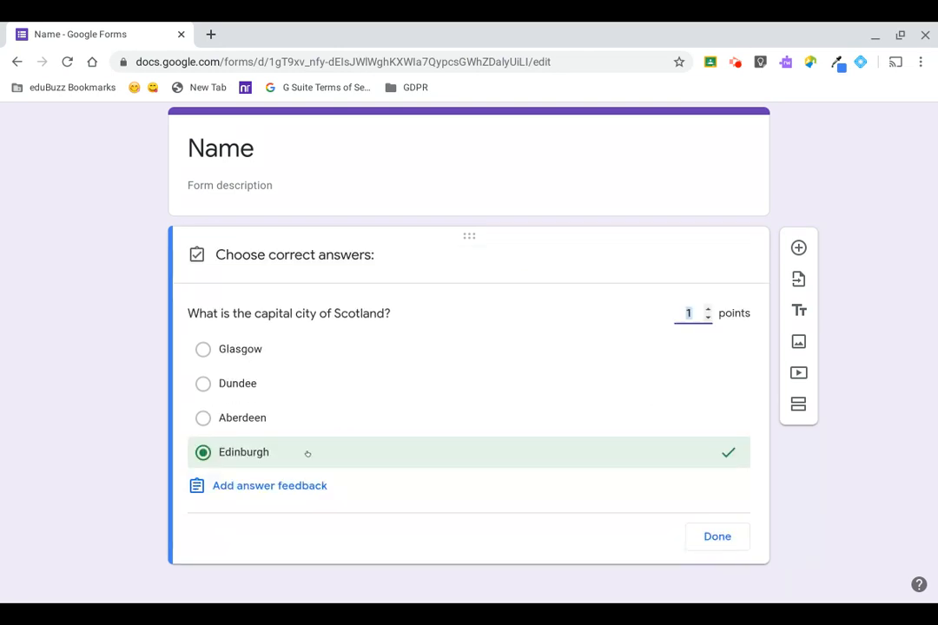
left_click(281, 491)
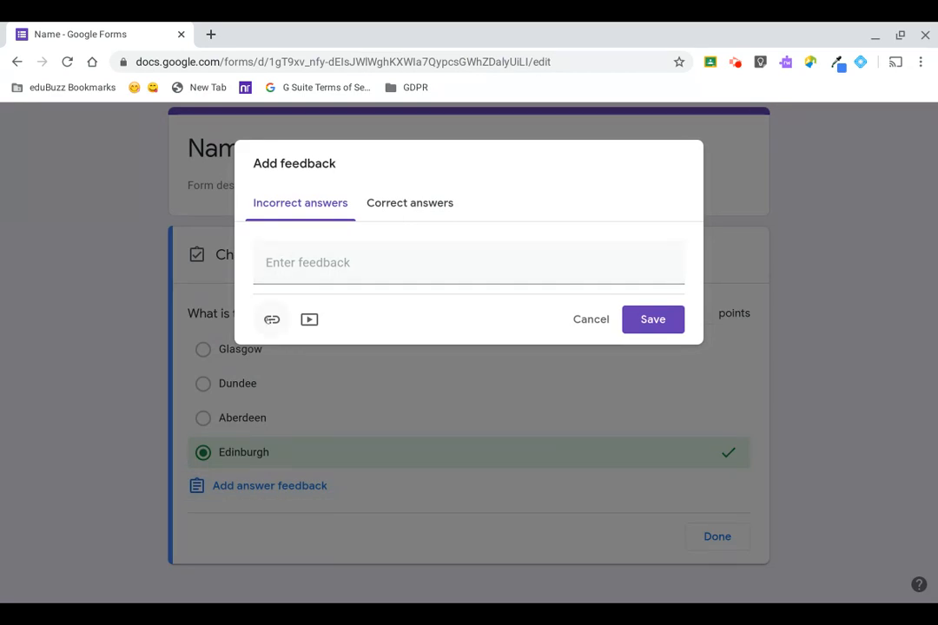
left_click(210, 34)
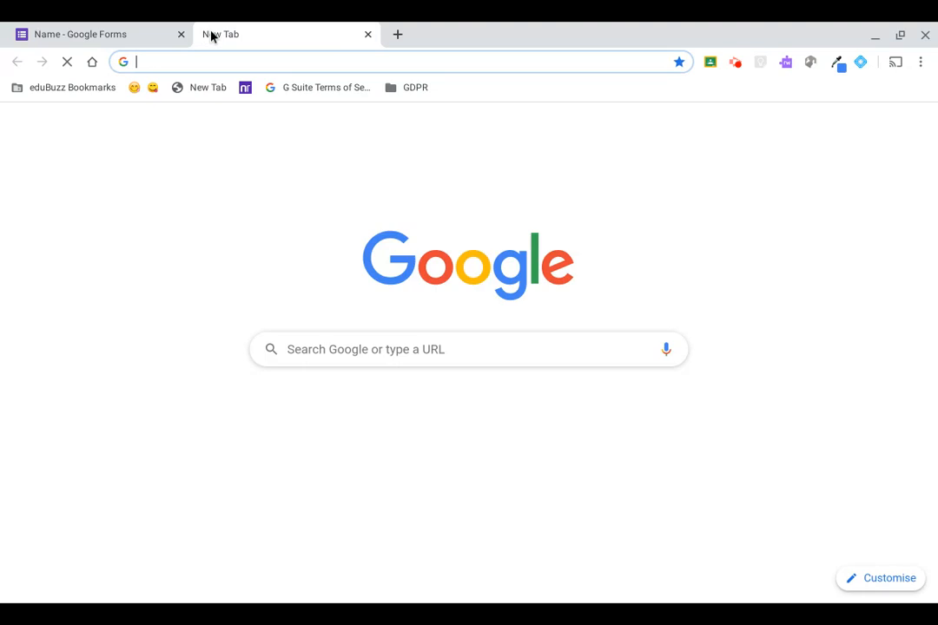
type("capital o s")
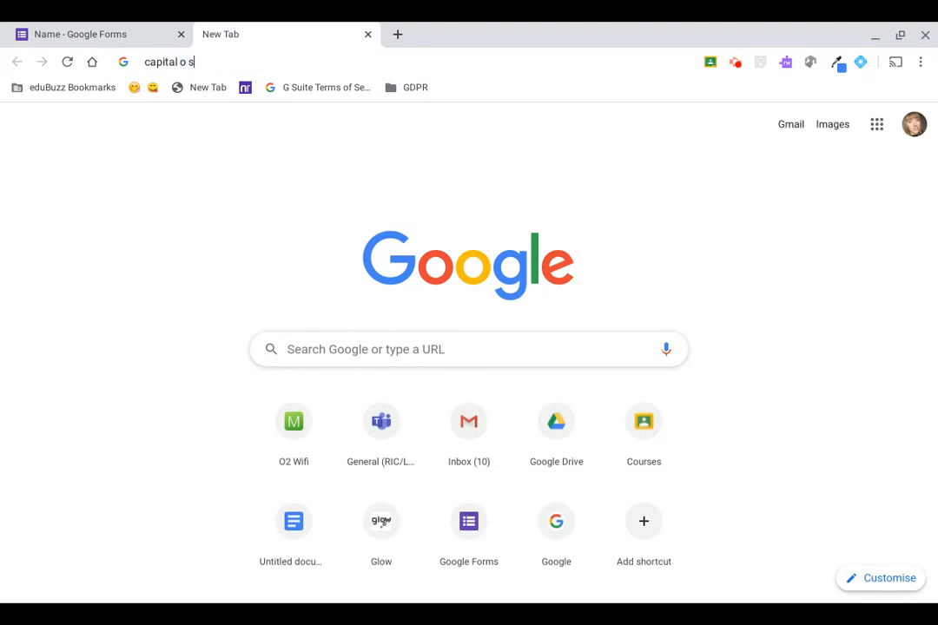
key("BackSpace")
key("BackSpace")
type("f scotland")
key("Return")
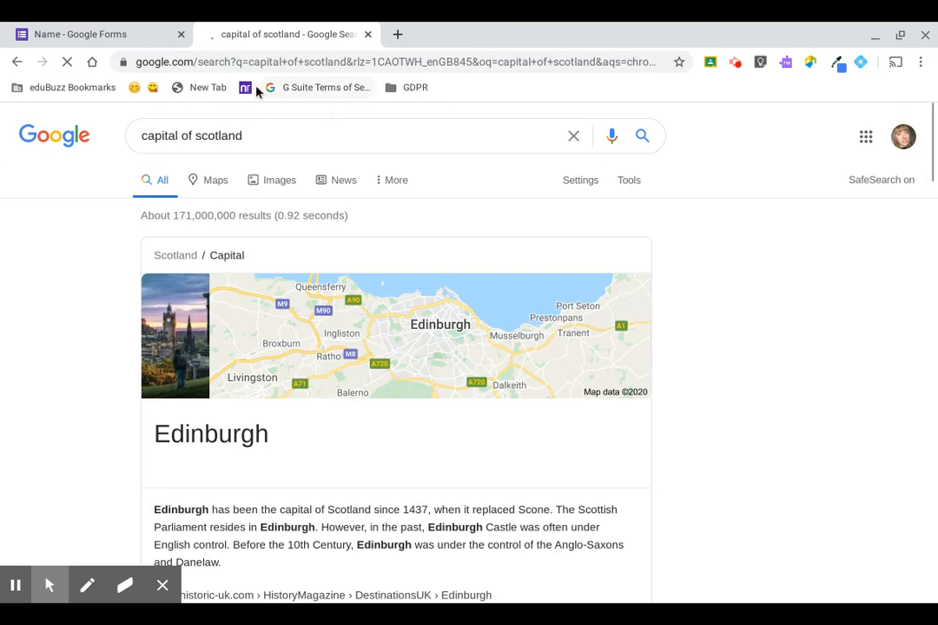
- Copy the search results page's address and add it as a link in the quiz's feedback for incorrect answers
left_click(260, 63)
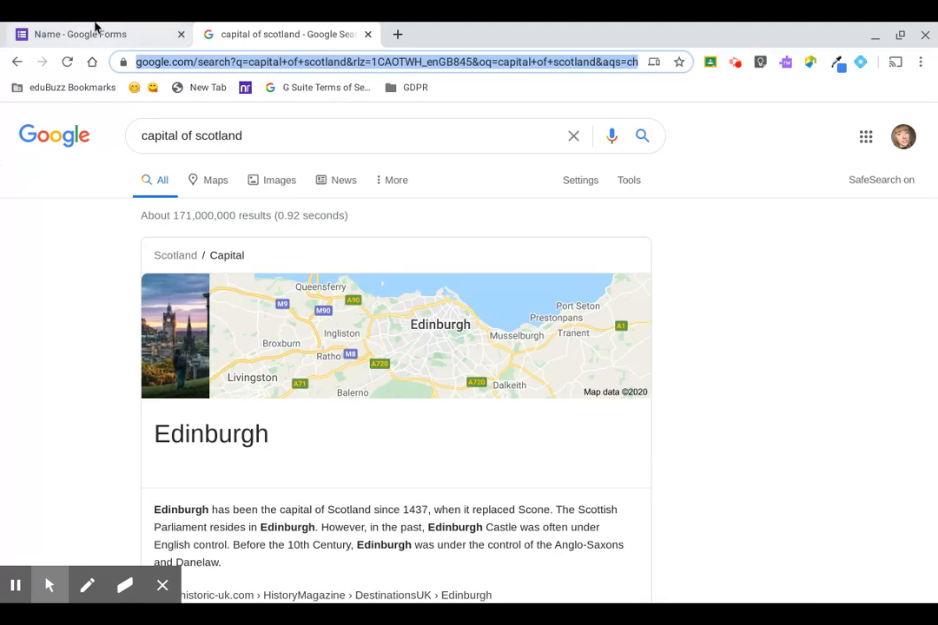
left_click(96, 28)
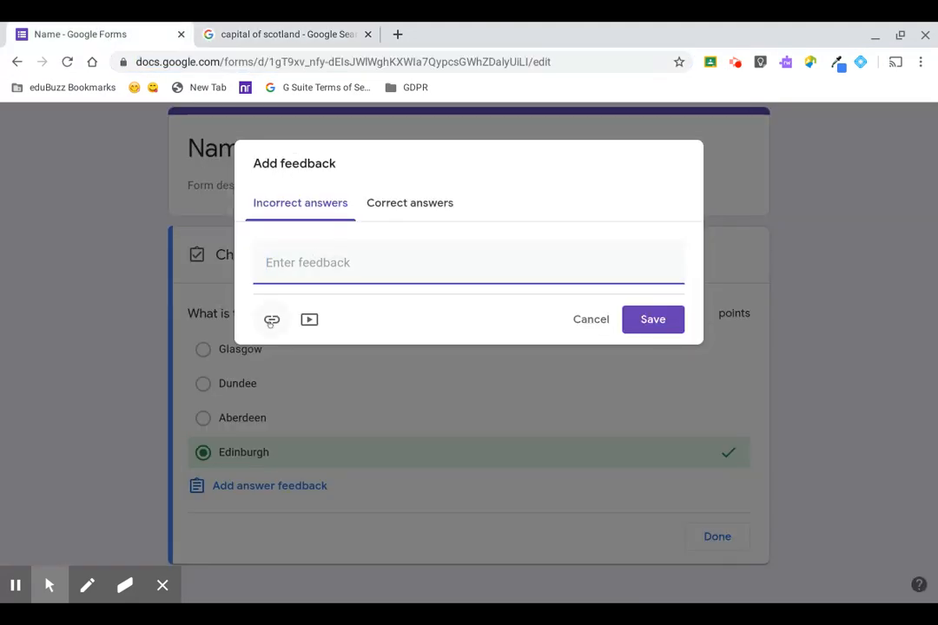
left_click(271, 321)
key("ctrl+v")
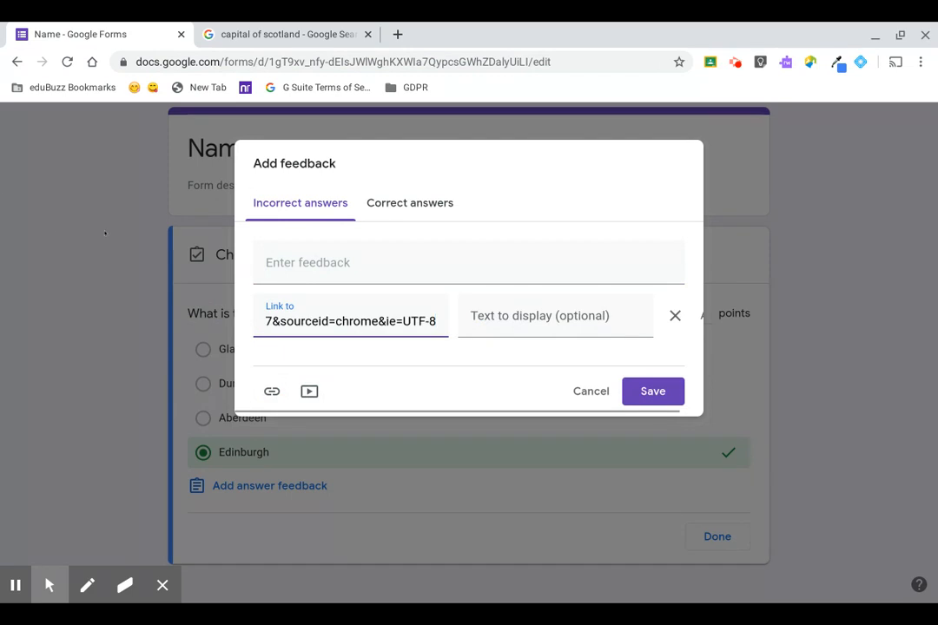
- Enter the incorrect-answer feedback "Try searching on Google for the correct answer" and set its link's display text to "Google Search"
left_click(272, 264)
type("Try go")
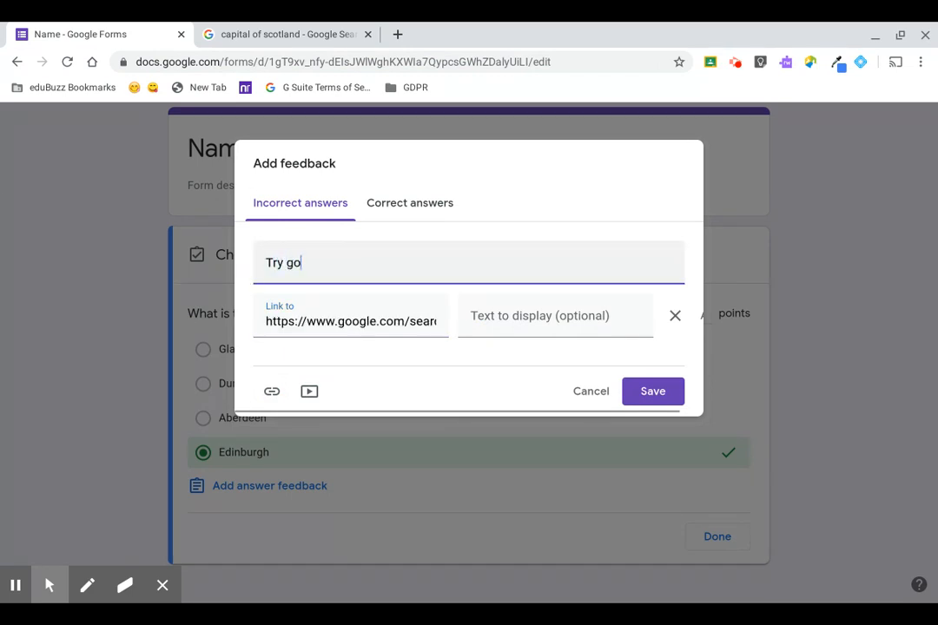
key("BackSpace")
key("BackSpace")
type("searching on Google for ")
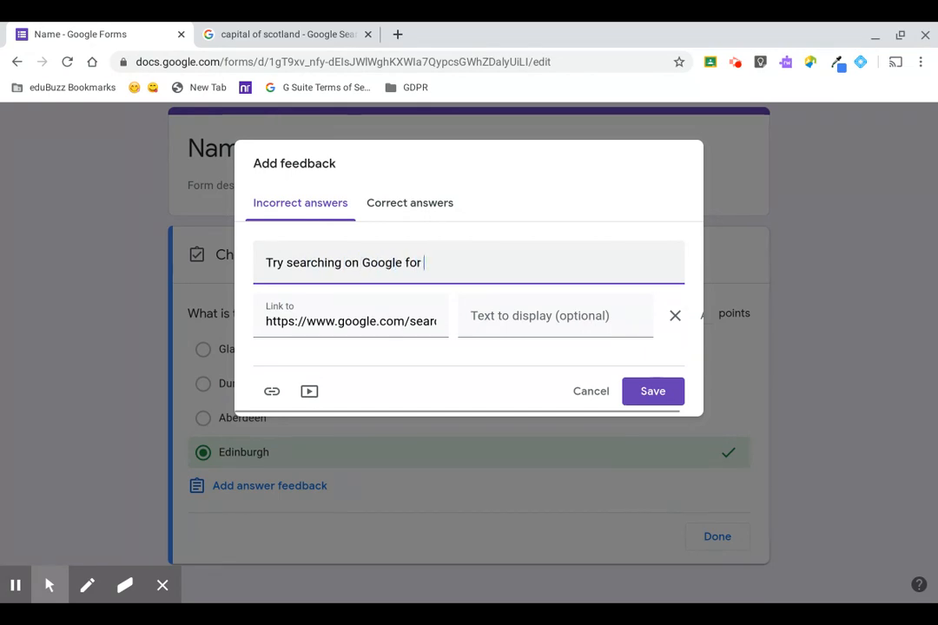
type("the correct answer")
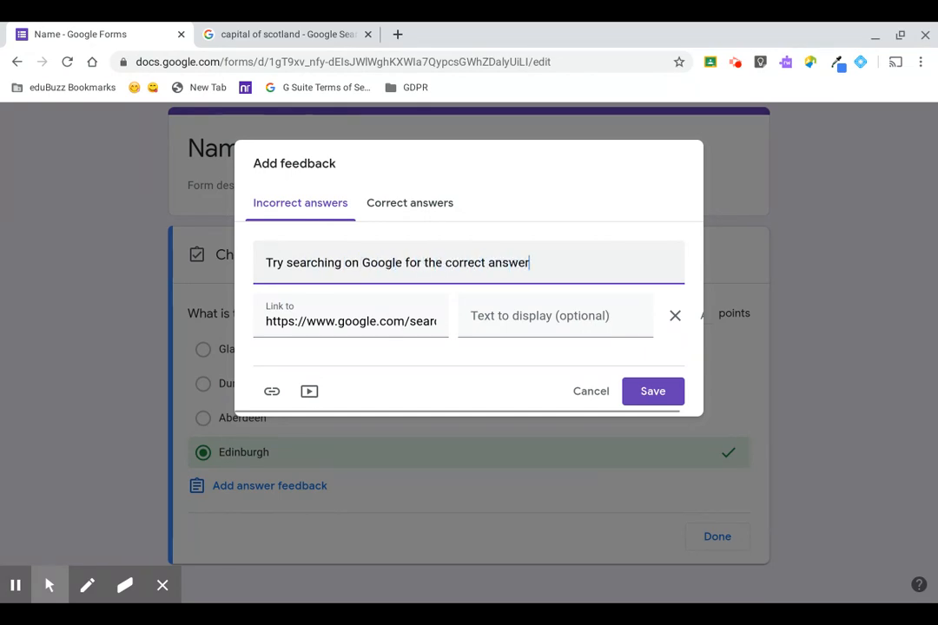
left_click(504, 319)
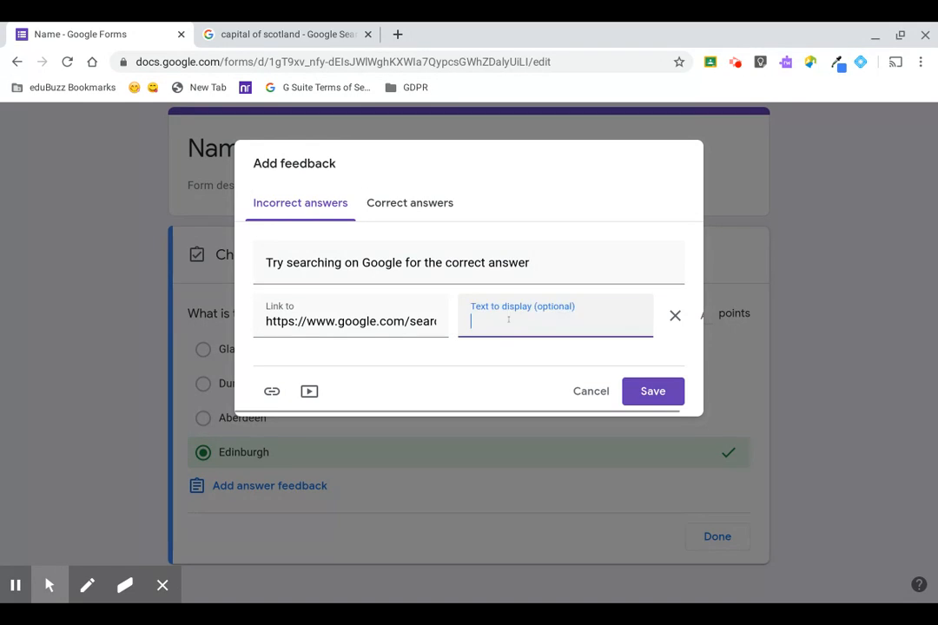
type("Google Search")
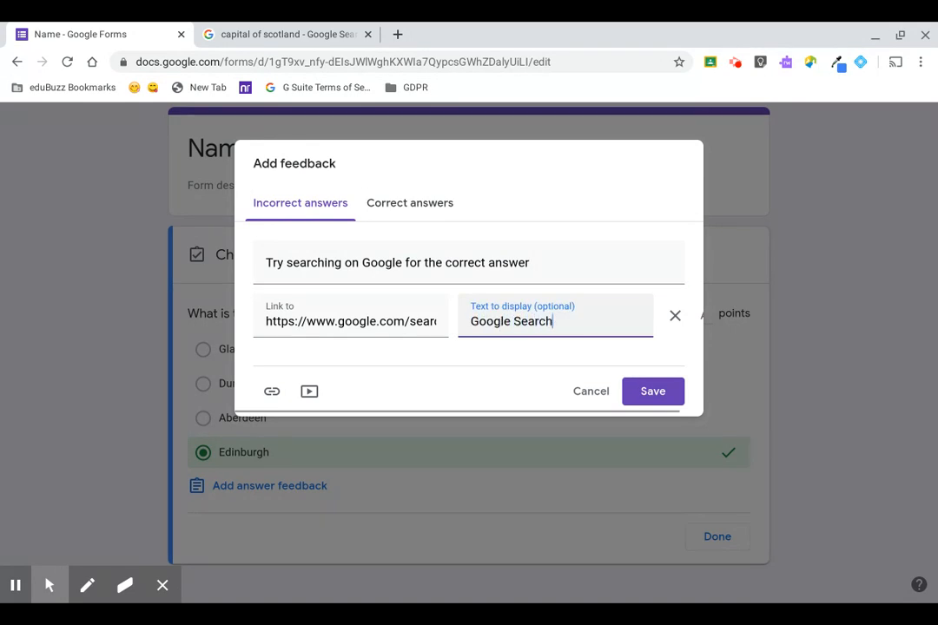
- Leave the feedback for correct answers blank, save the answer feedback and finish editing the answer key
left_click(413, 212)
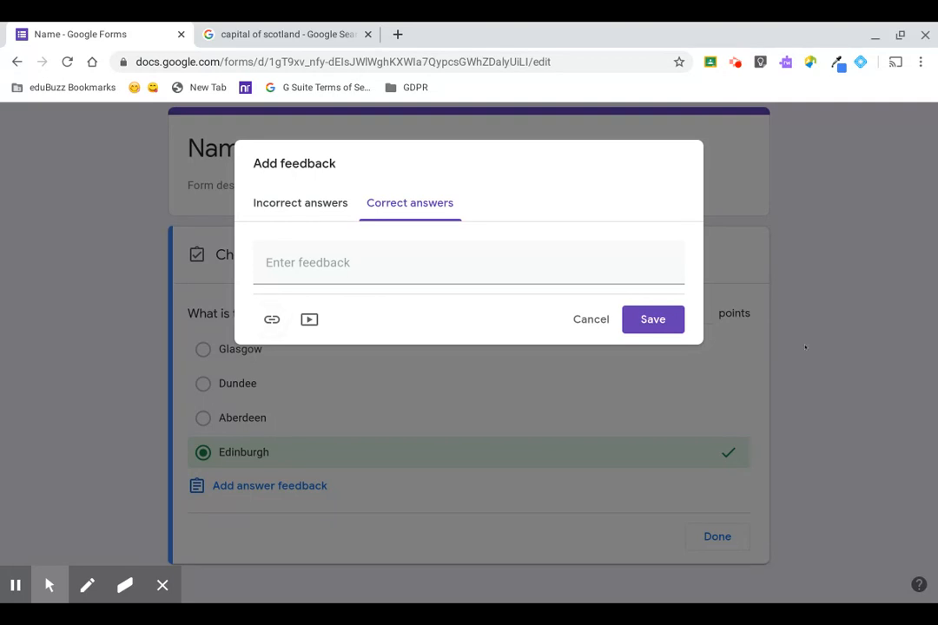
left_click(667, 311)
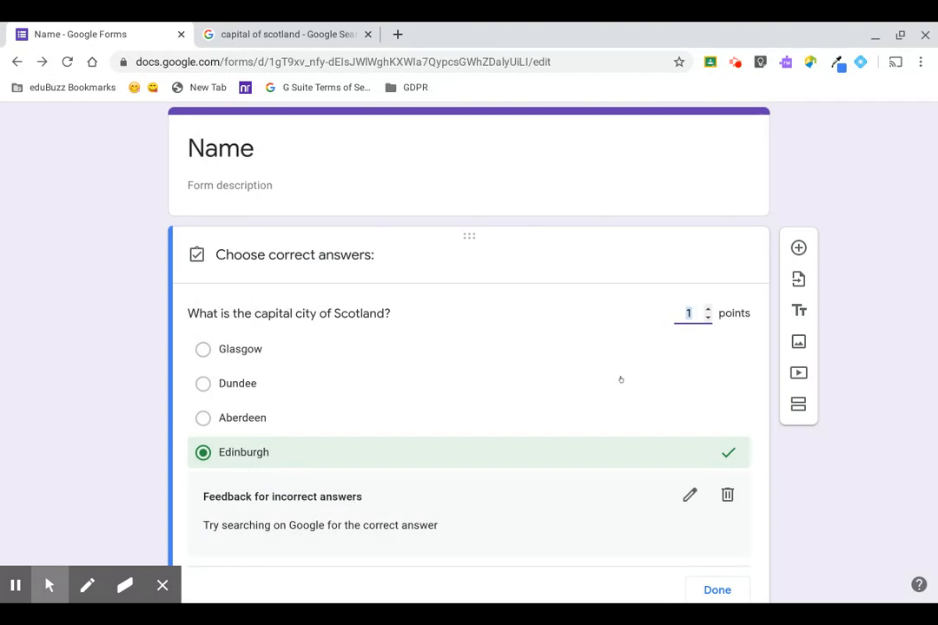
scroll(621, 379, "down", 1)
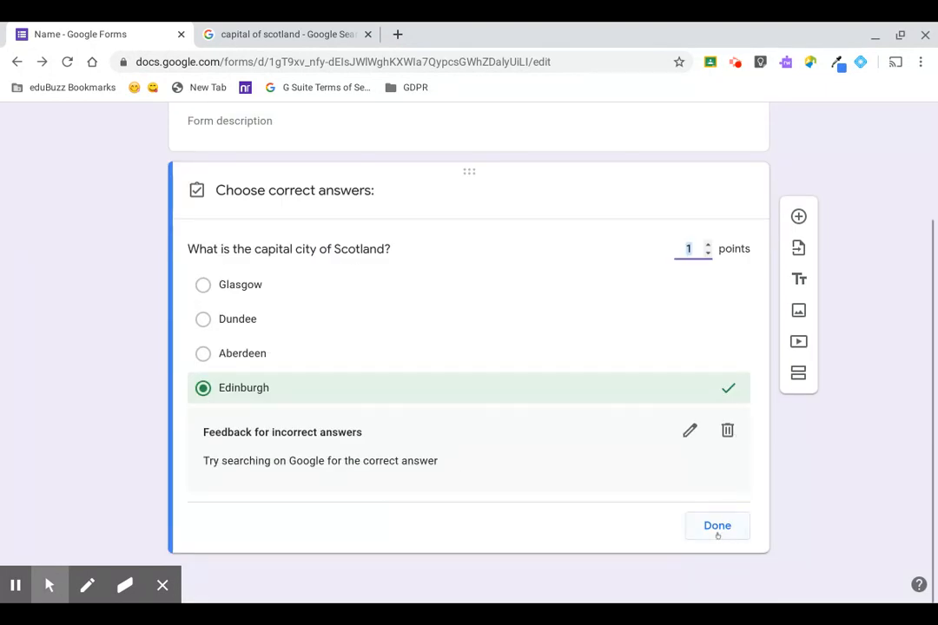
left_click(717, 526)
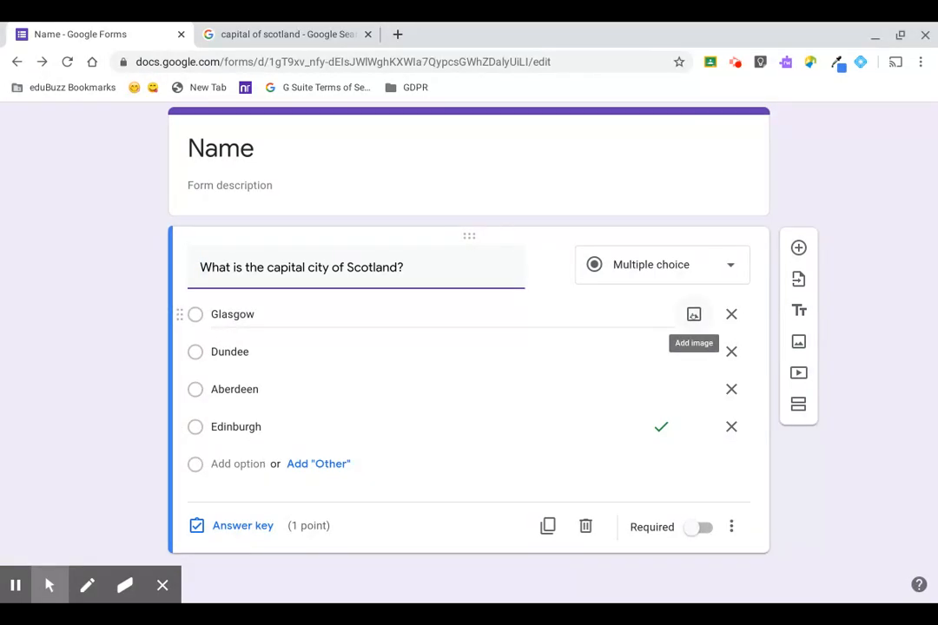
- Add a city skyline picture to the Glasgow answer option from a Google image search for "glasgow"
left_click(694, 314)
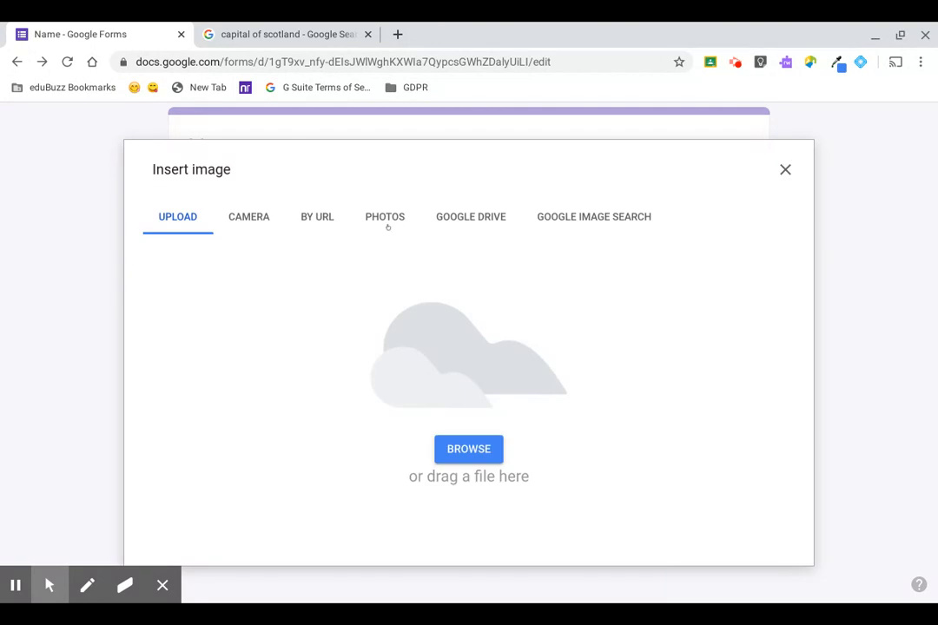
left_click(551, 216)
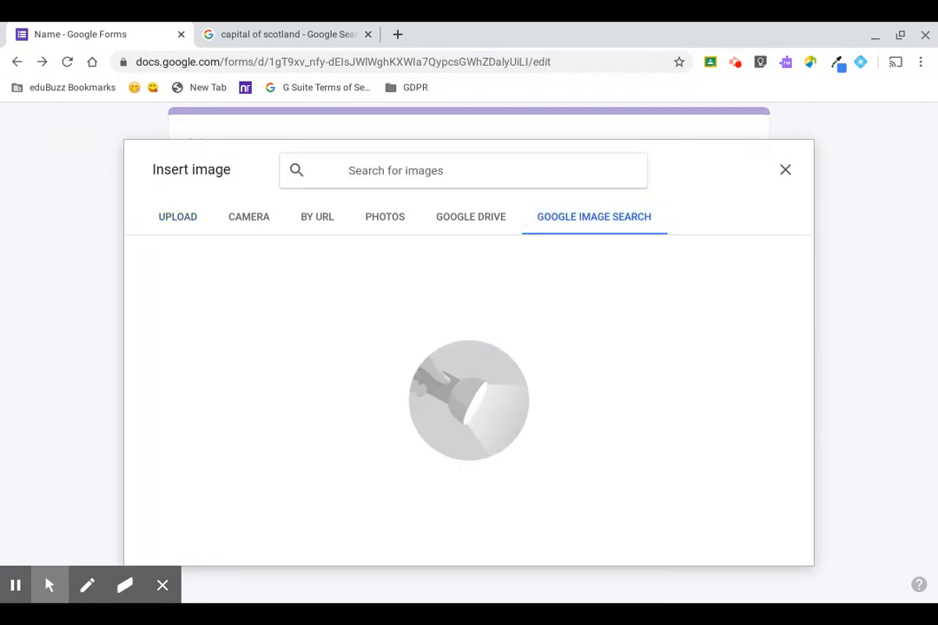
type("glasgow")
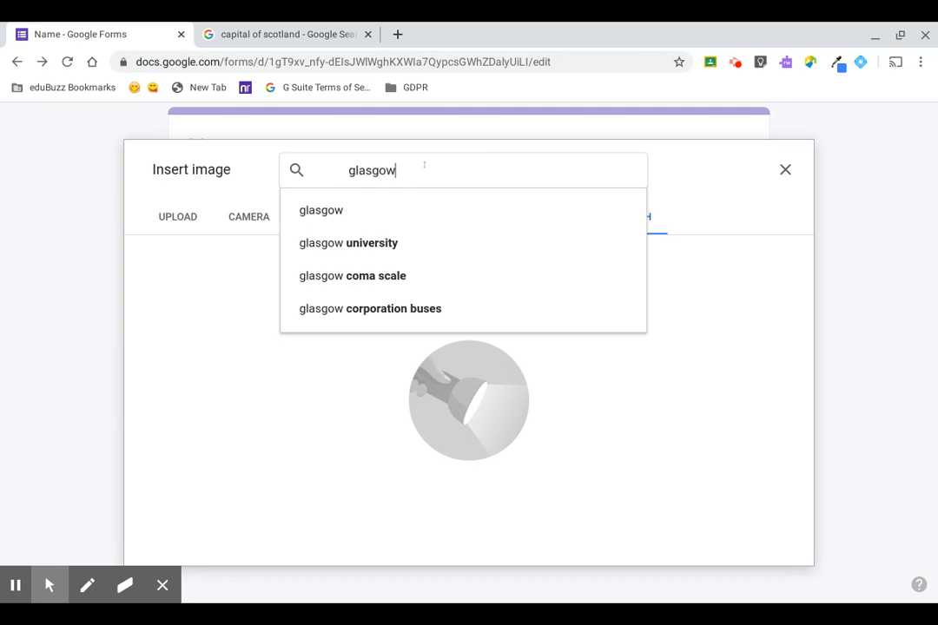
left_click(367, 205)
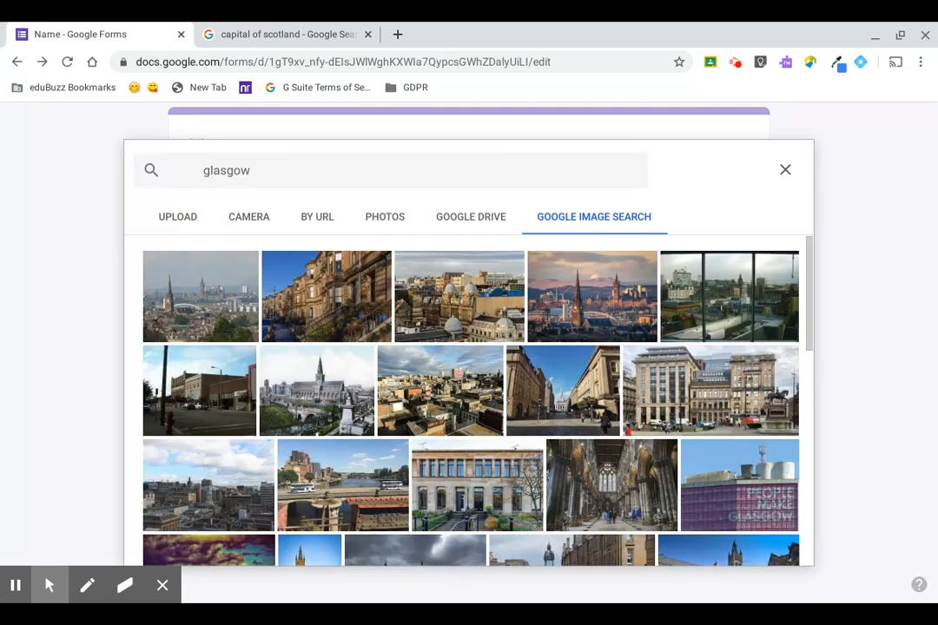
left_click(201, 296)
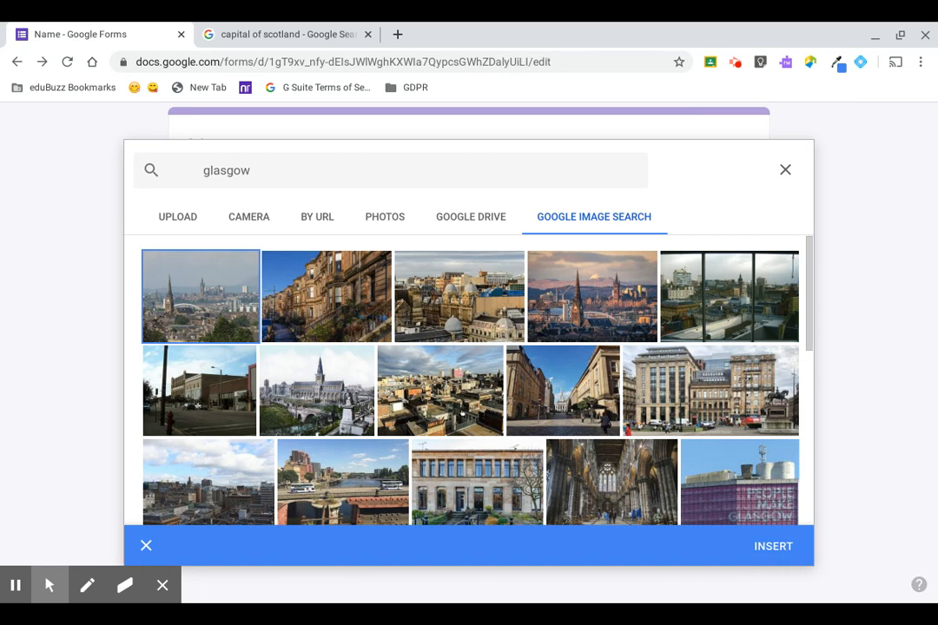
left_click(773, 546)
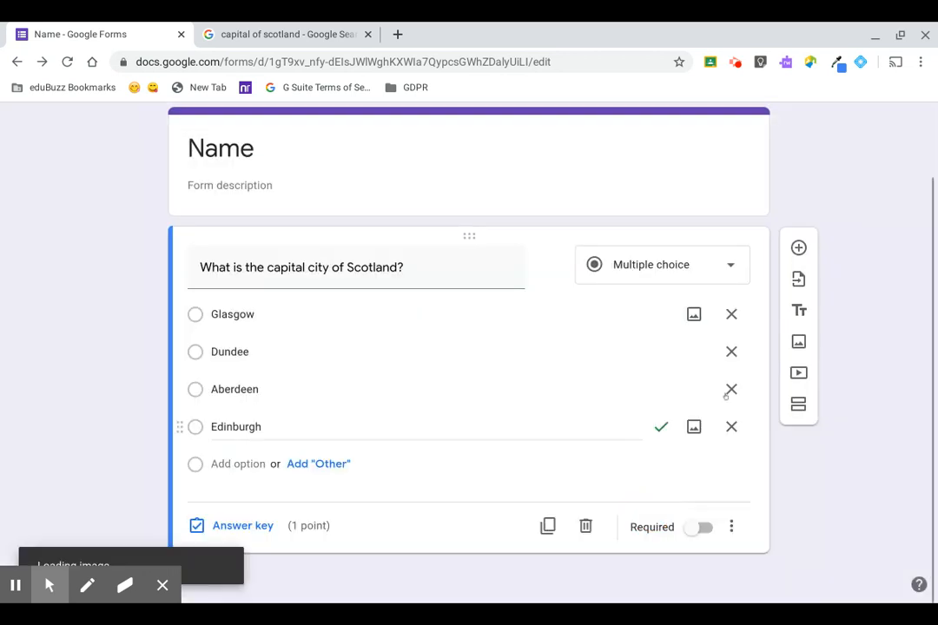
- Try to add a wide panoramic city view to the Dundee answer option from a Google image search for "dundee"
left_click(695, 352)
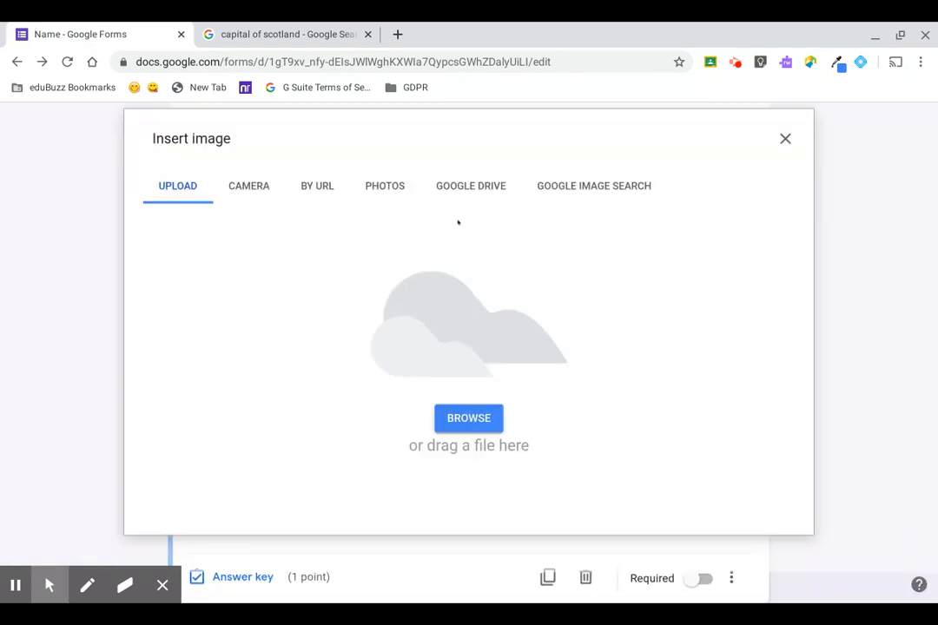
left_click(784, 139)
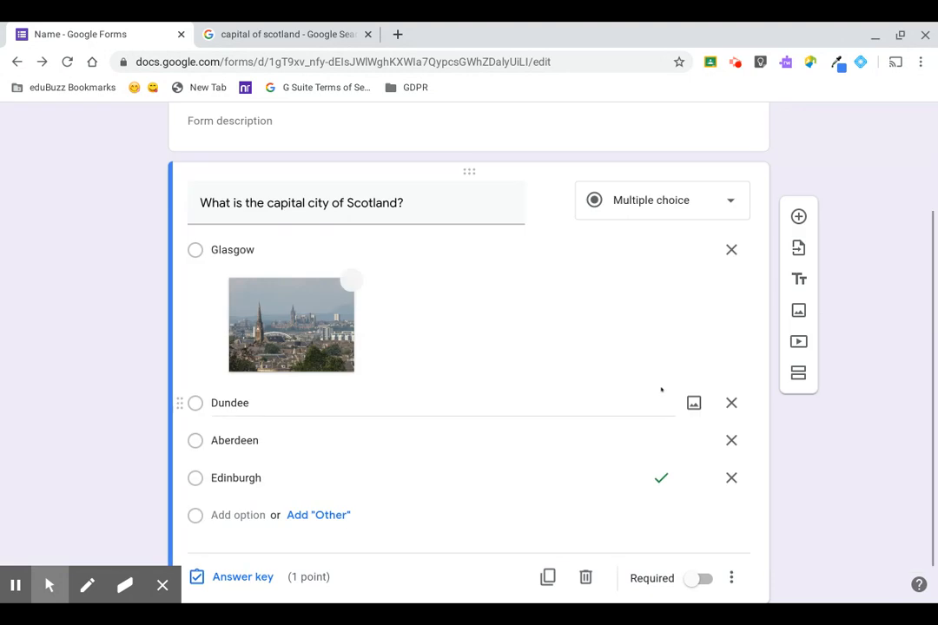
left_click(693, 402)
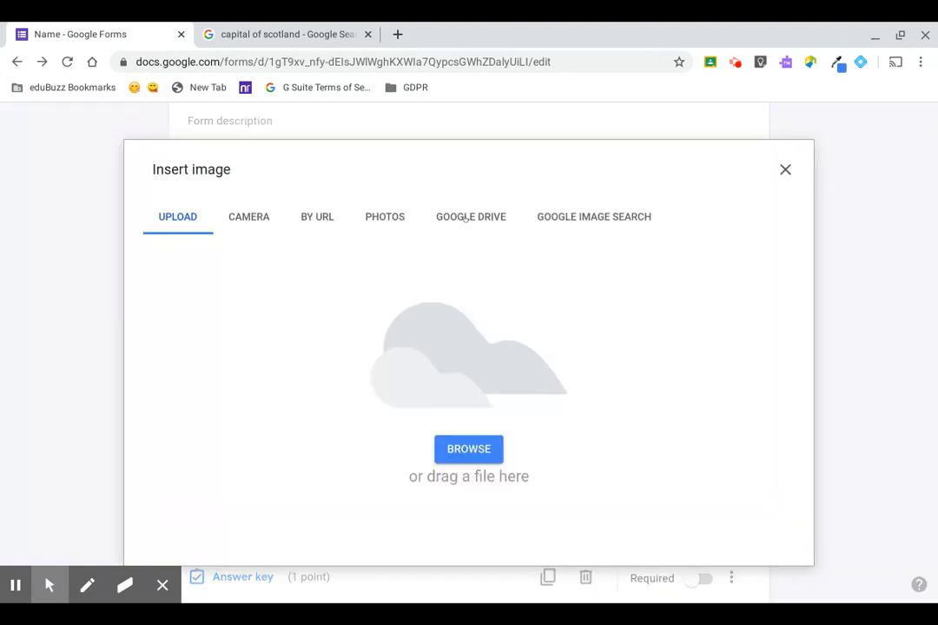
left_click(571, 217)
type("dundee")
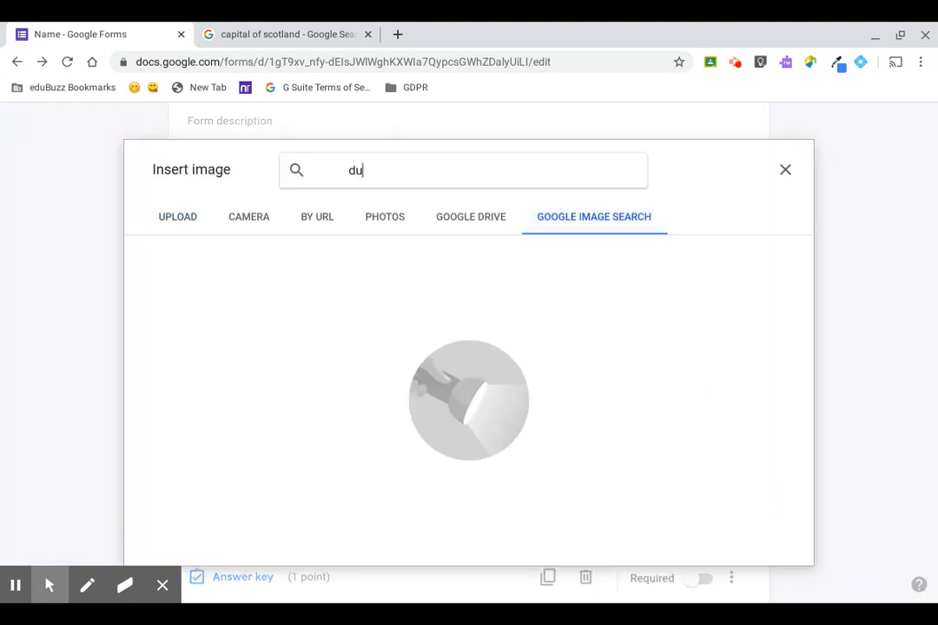
key("Return")
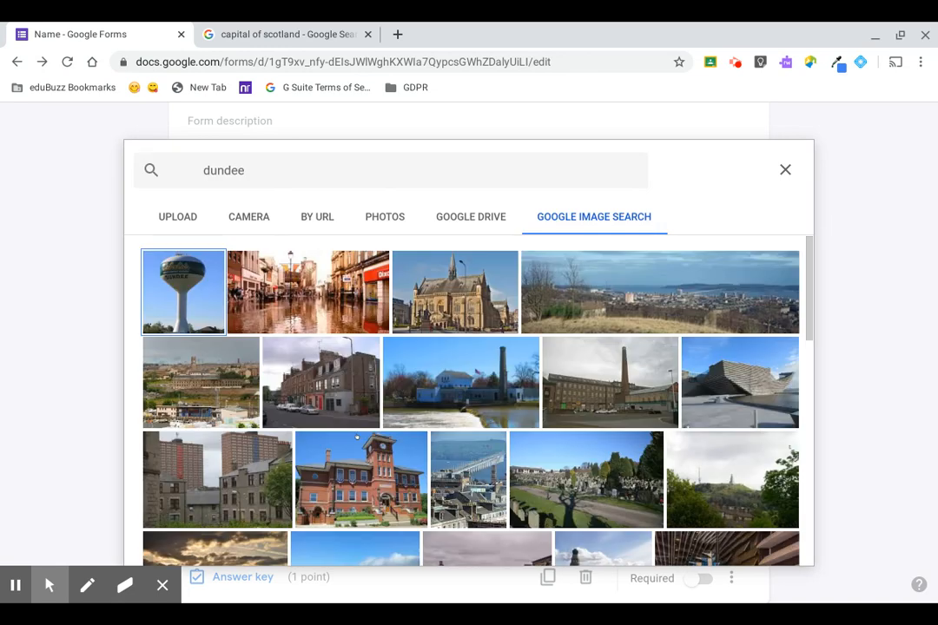
scroll(407, 374, "down", 1)
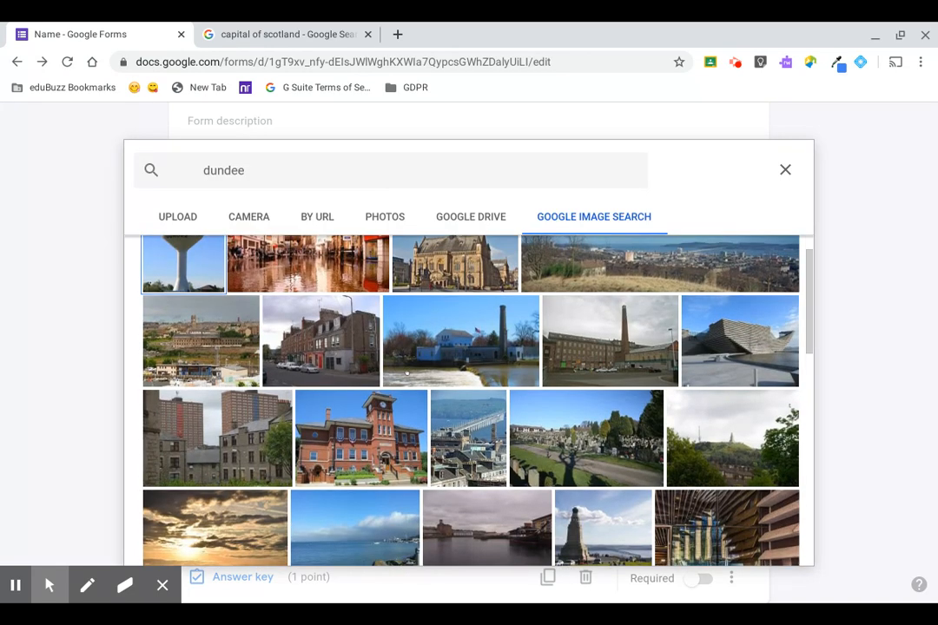
scroll(521, 330, "up", 1)
left_click(604, 286)
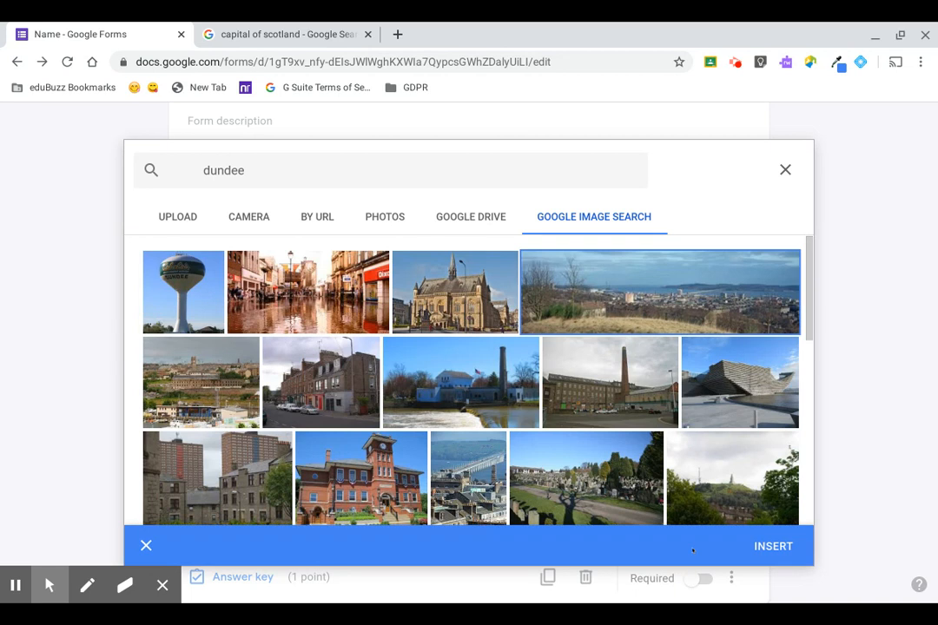
left_click(752, 547)
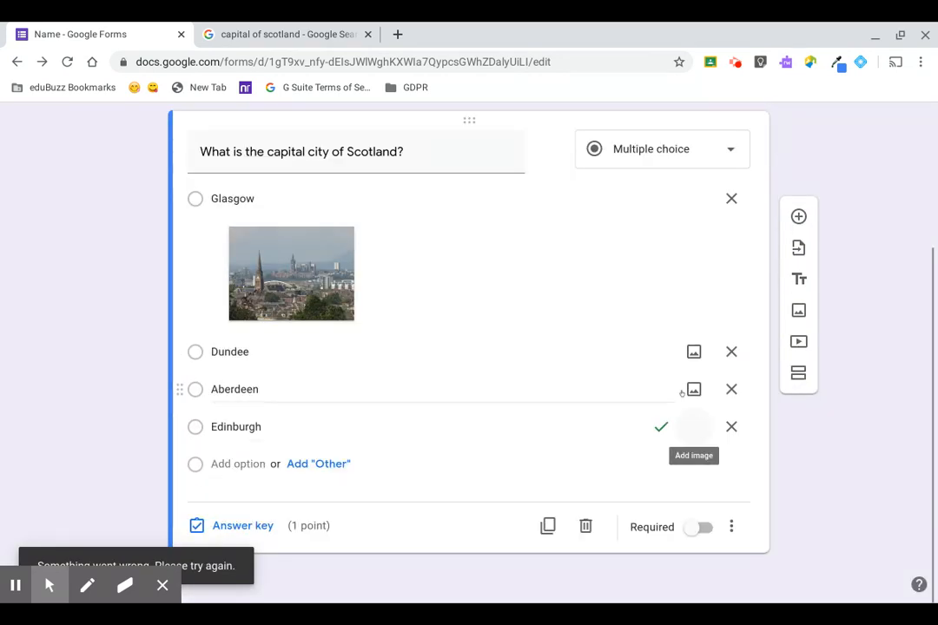
- Add a street photo with a white van to the Aberdeen answer option from a Google image search for "aberdeen"
left_click(692, 390)
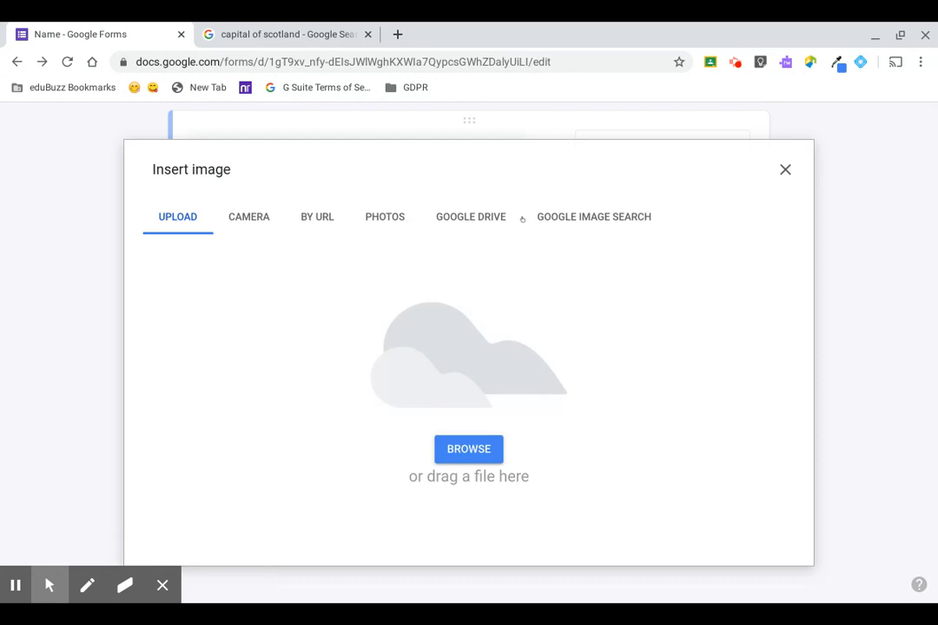
left_click(547, 218)
type("aberdee")
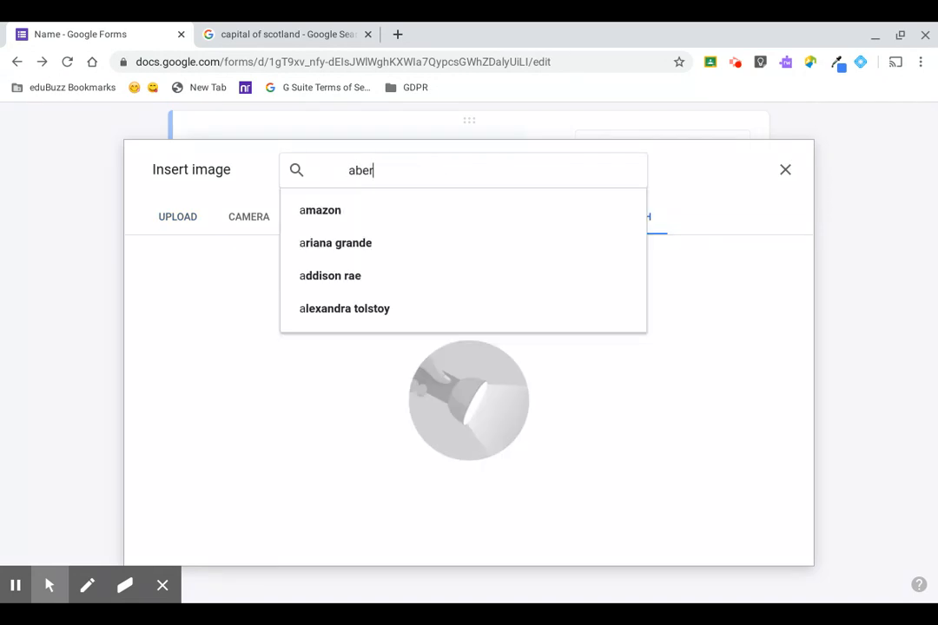
type("n")
key("Return")
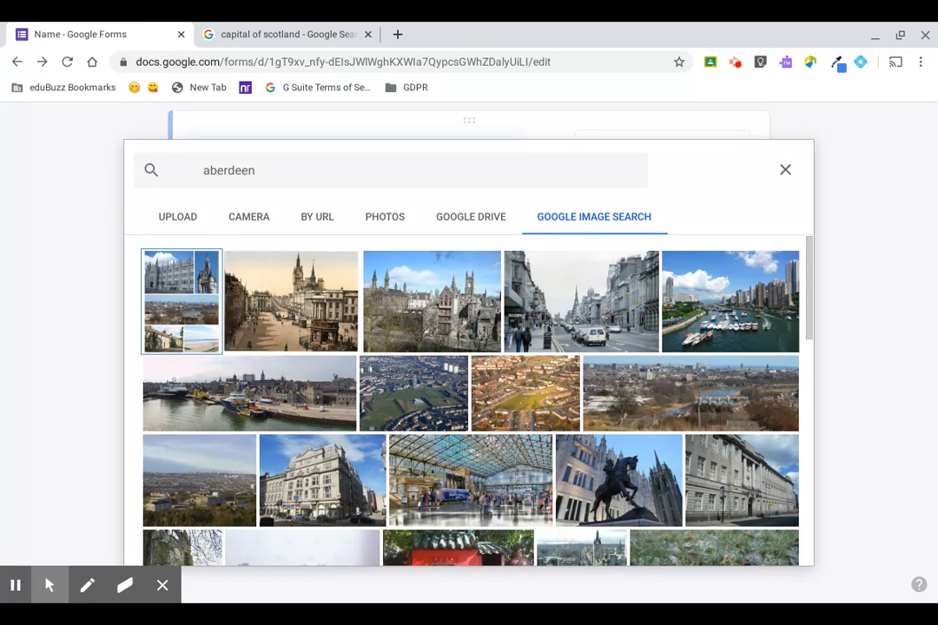
left_click(643, 343)
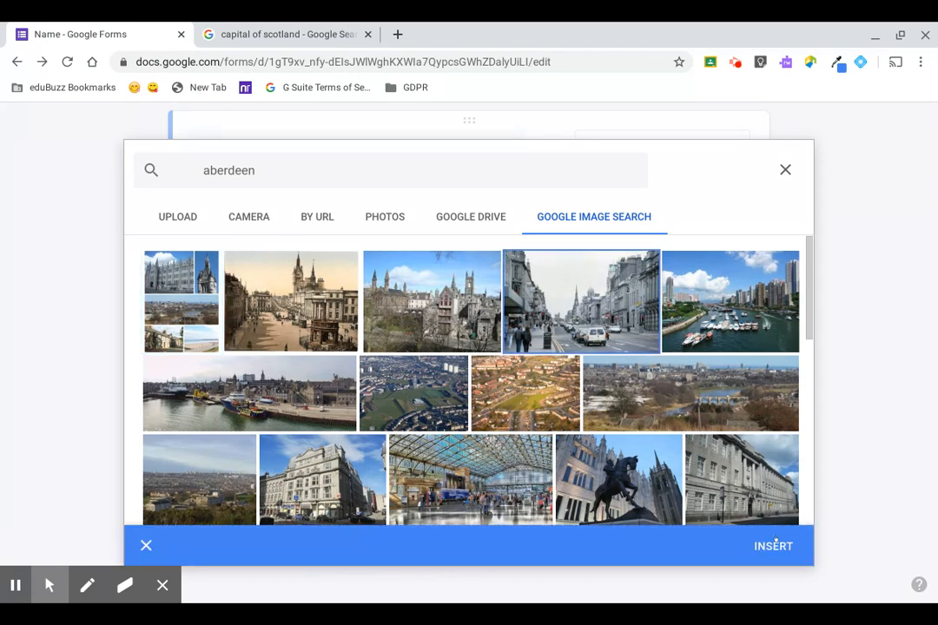
left_click(782, 546)
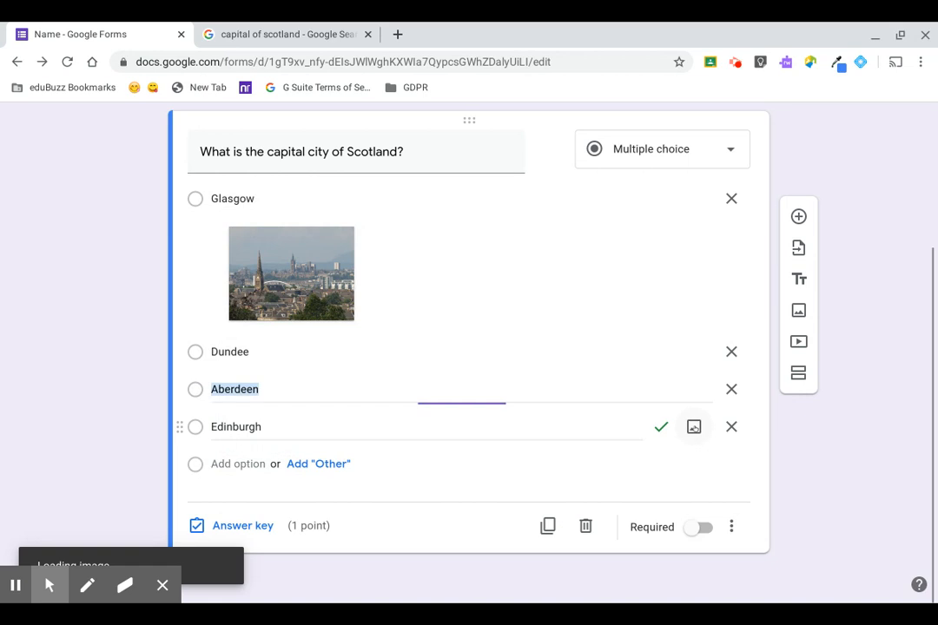
- Retry inserting the wide panoramic photo into the Dundee answer option, using the existing "dundee" image search
left_click(693, 352)
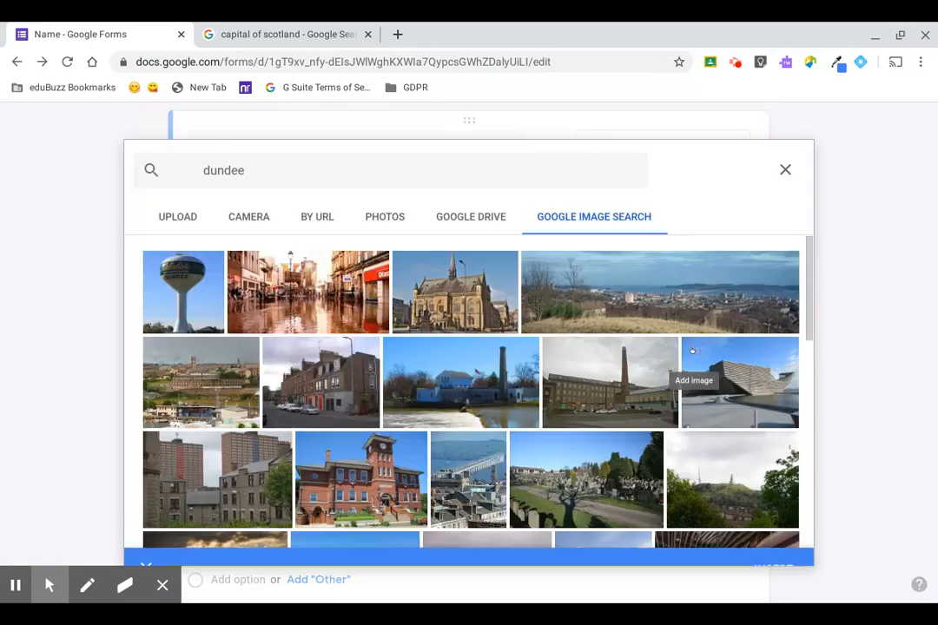
left_click(606, 274)
left_click(771, 546)
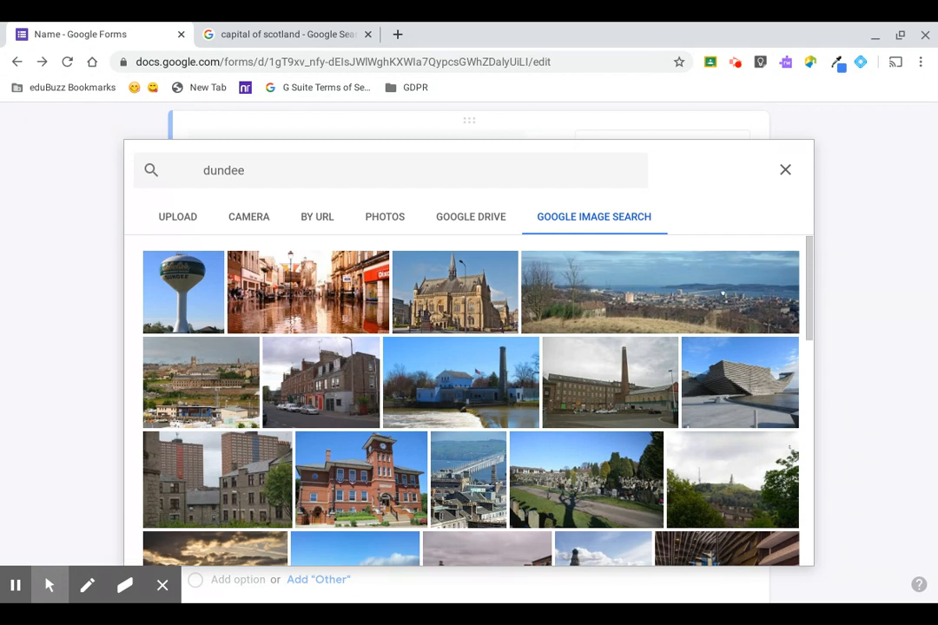
left_click(727, 327)
left_click(771, 545)
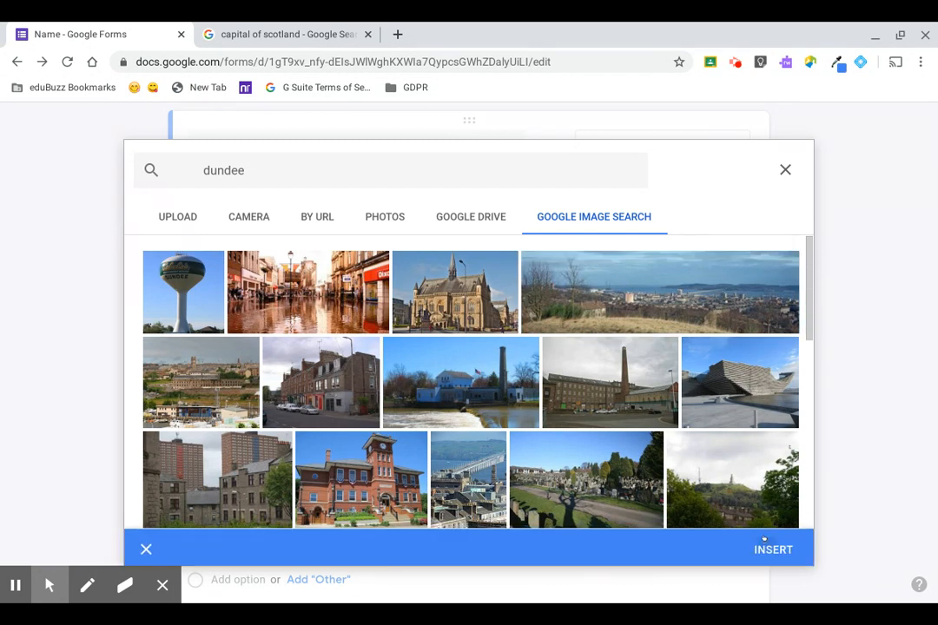
- Add a city skyline photo with the clock tower to the Edinburgh answer option from a Google image search for "edinburgh"
scroll(639, 429, "down", 2)
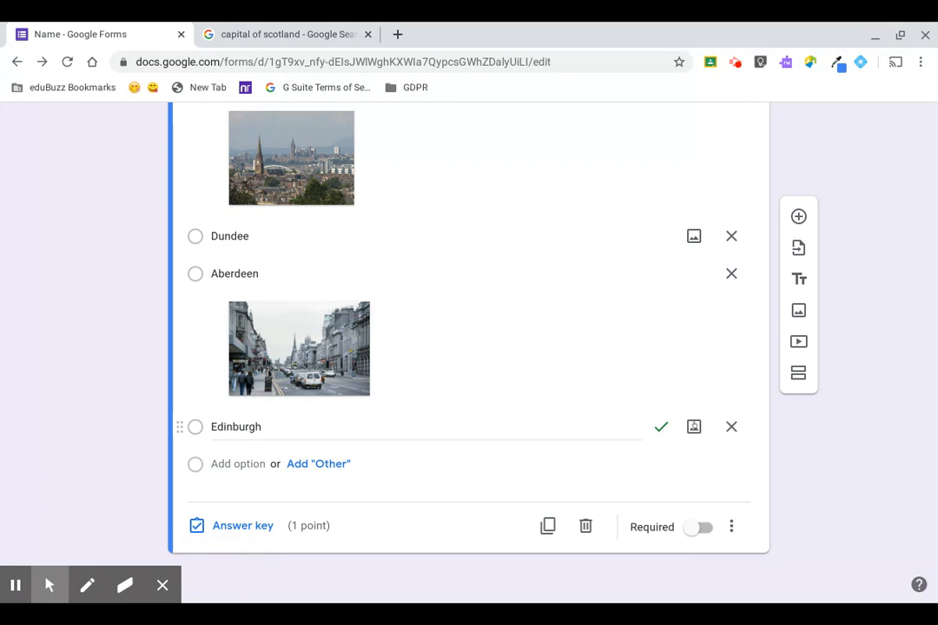
left_click(694, 426)
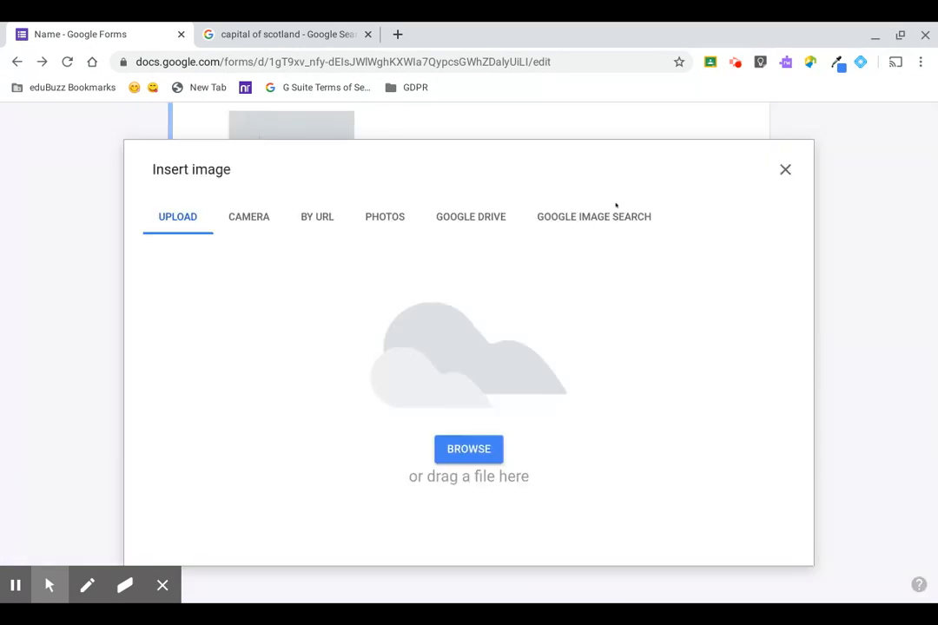
left_click(613, 214)
type("edinburgh")
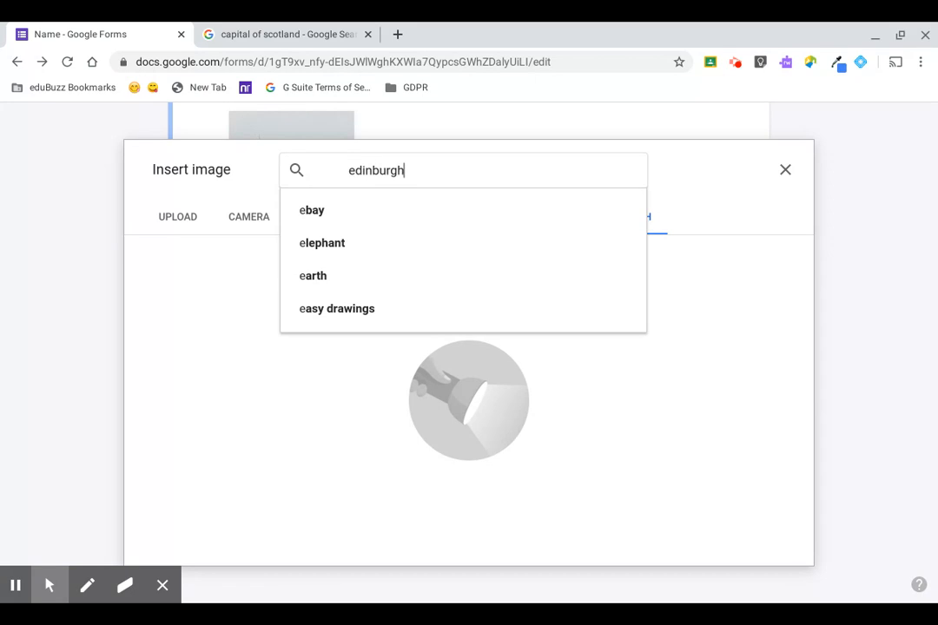
key("Return")
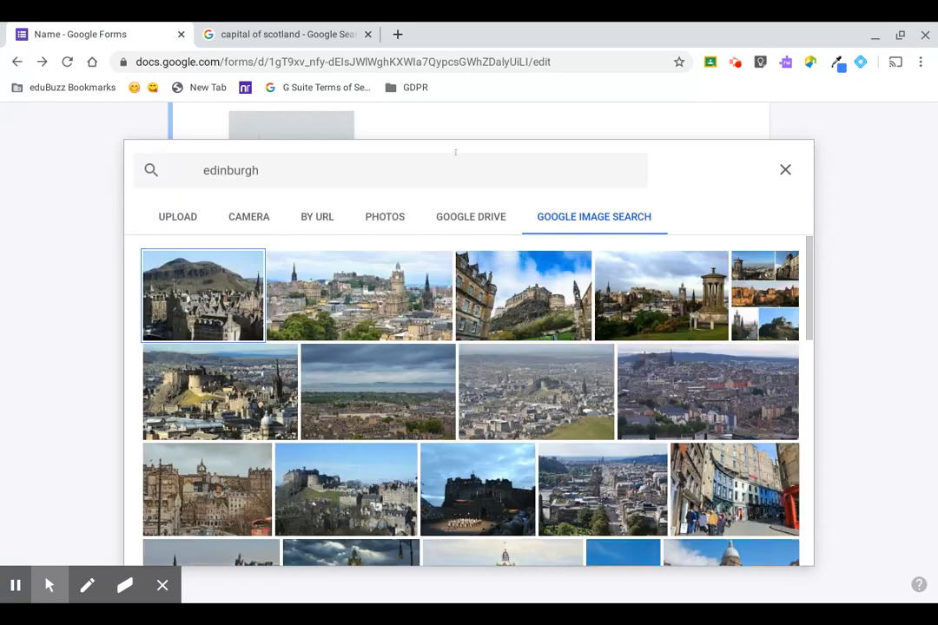
left_click(377, 265)
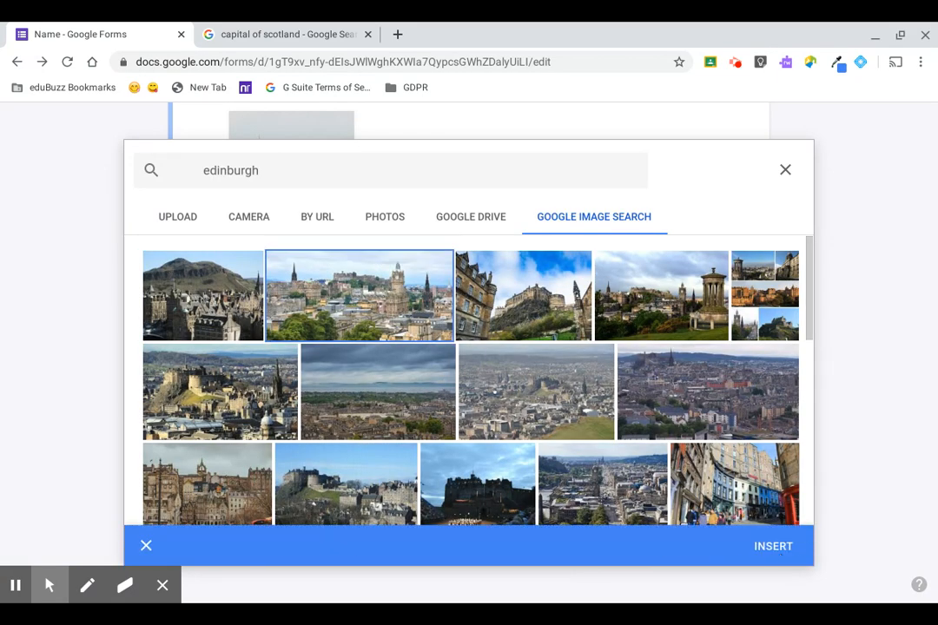
left_click(776, 548)
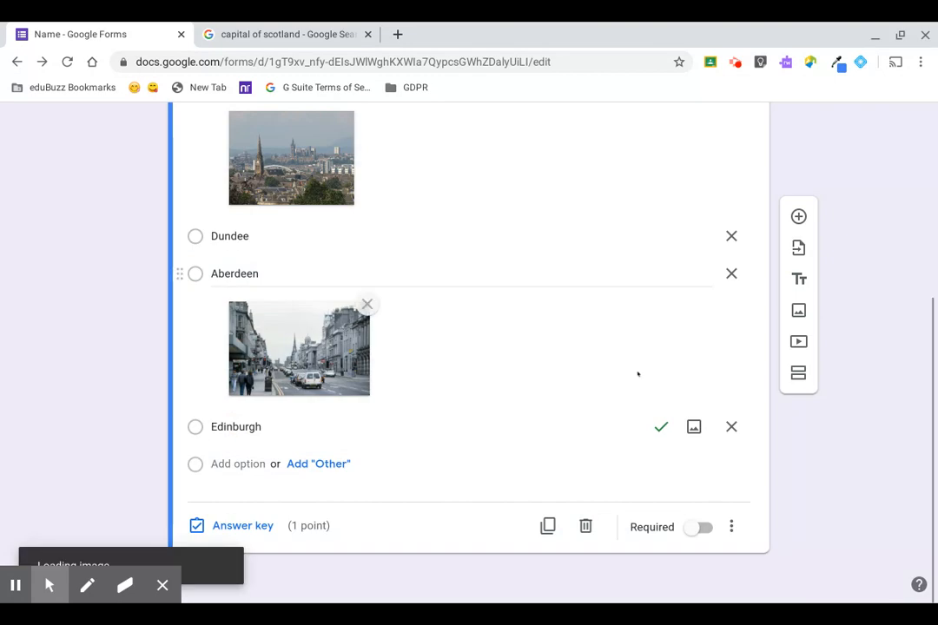
- Add the photo of a wet shopping street to the Dundee answer option from the existing "dundee" image search
left_click(693, 236)
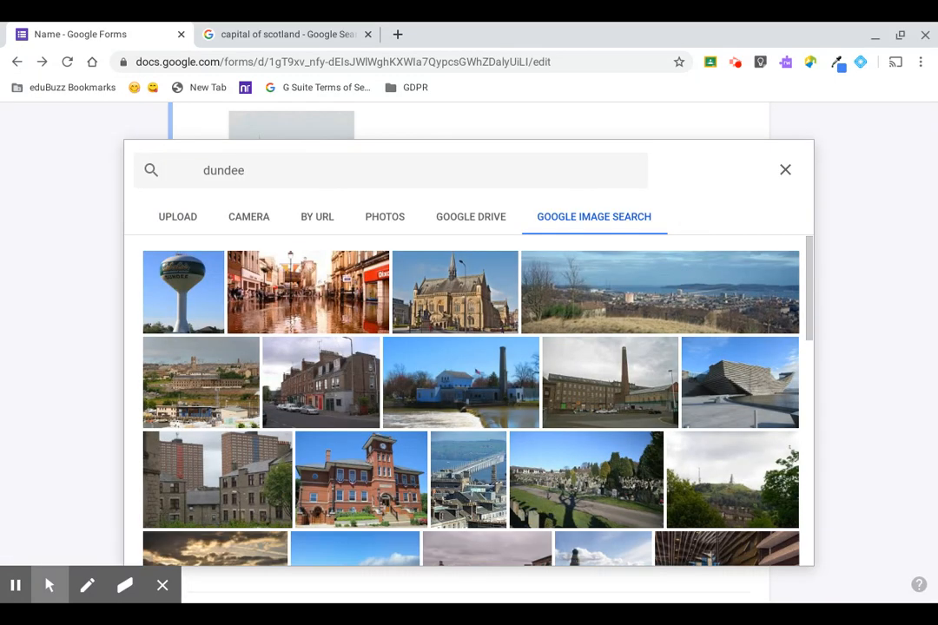
scroll(434, 376, "down", 1)
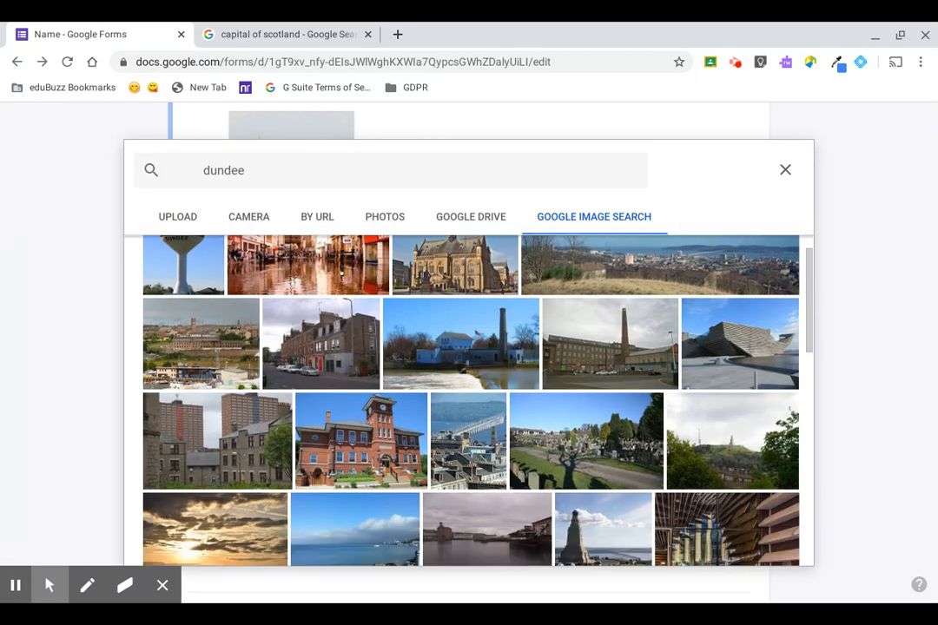
scroll(389, 328, "up", 1)
left_click(339, 299)
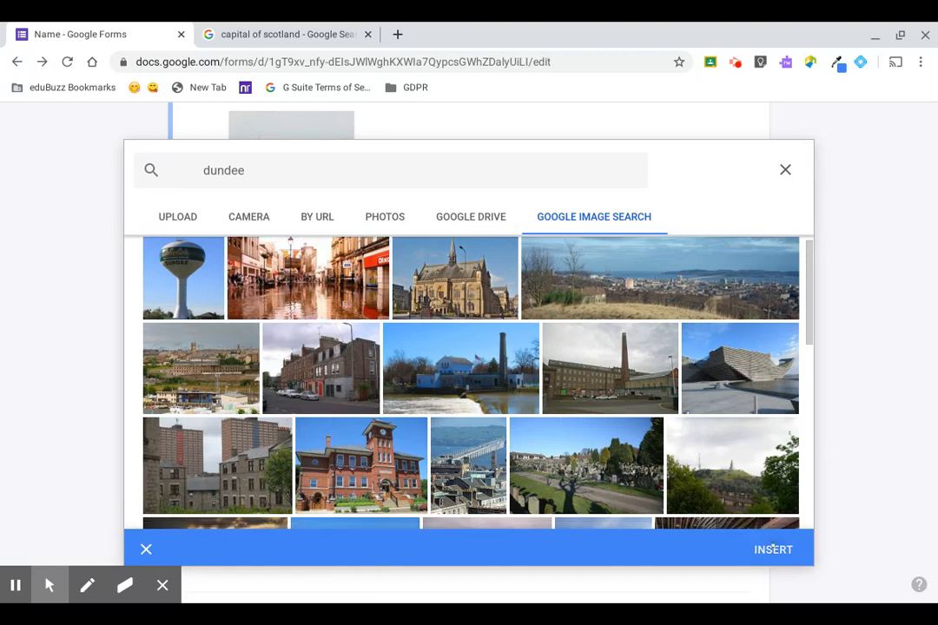
left_click(772, 545)
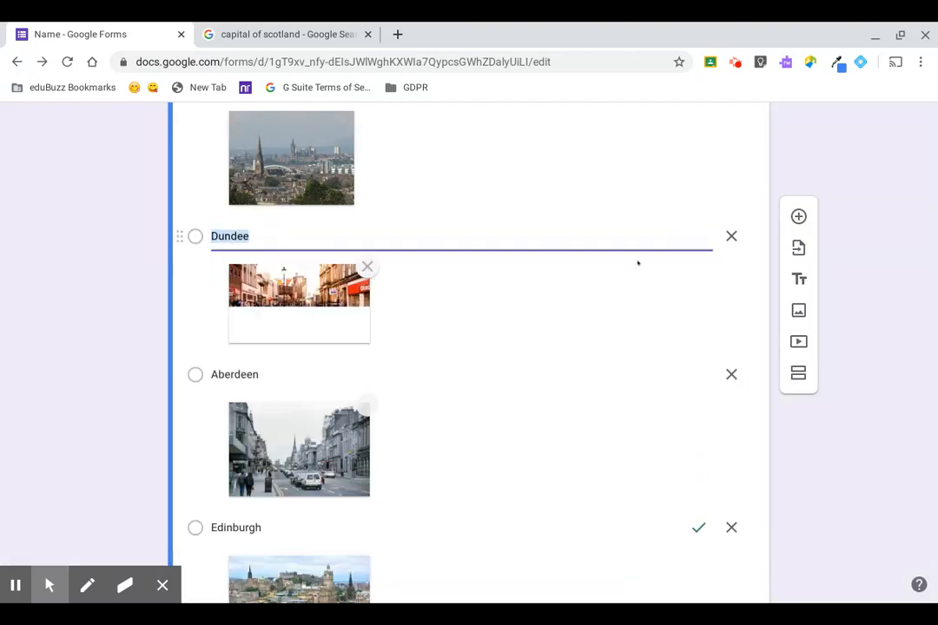
- Make the question about Scotland's capital city required
scroll(576, 307, "down", 3)
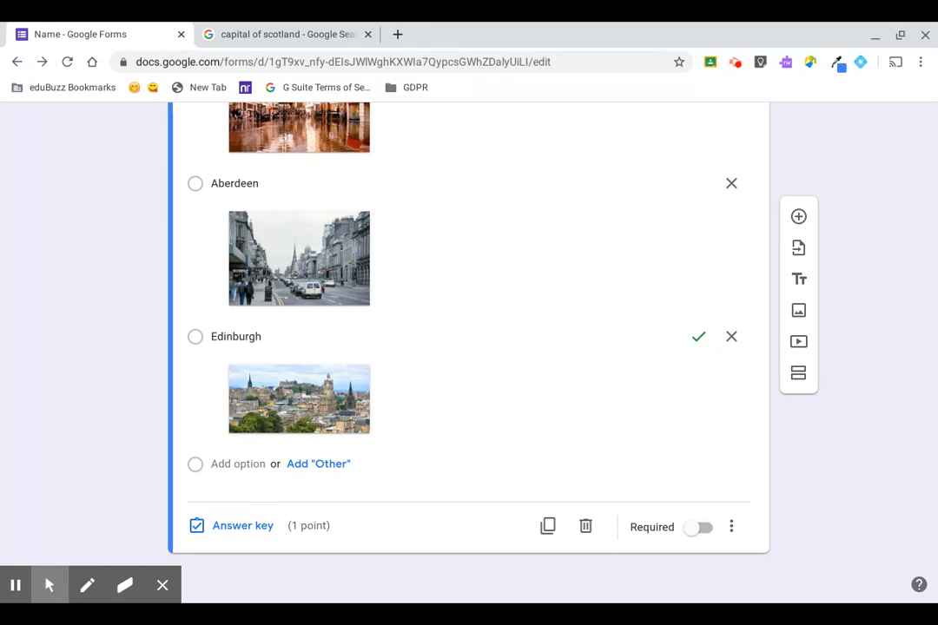
left_click(692, 528)
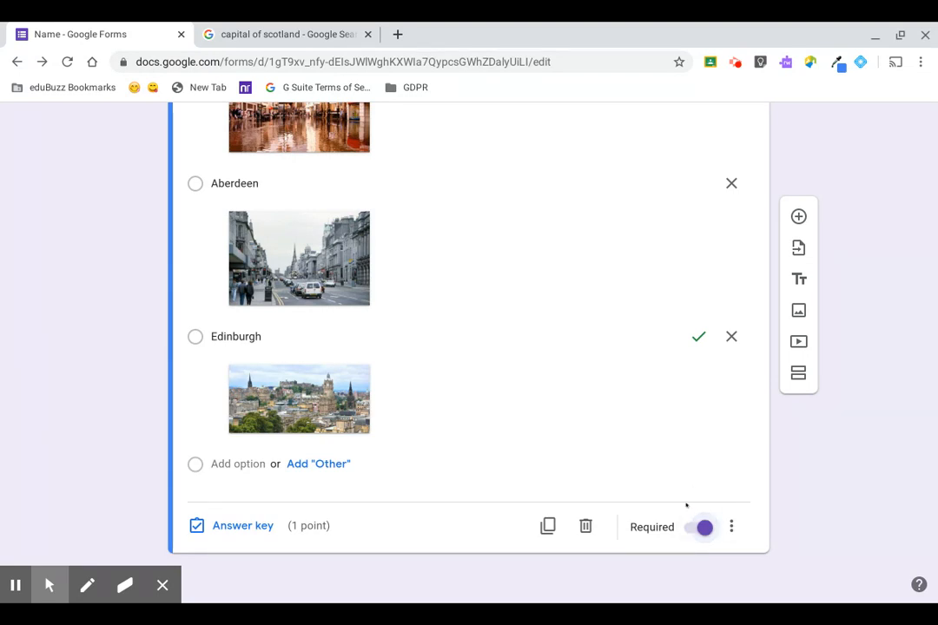
left_click(163, 585)
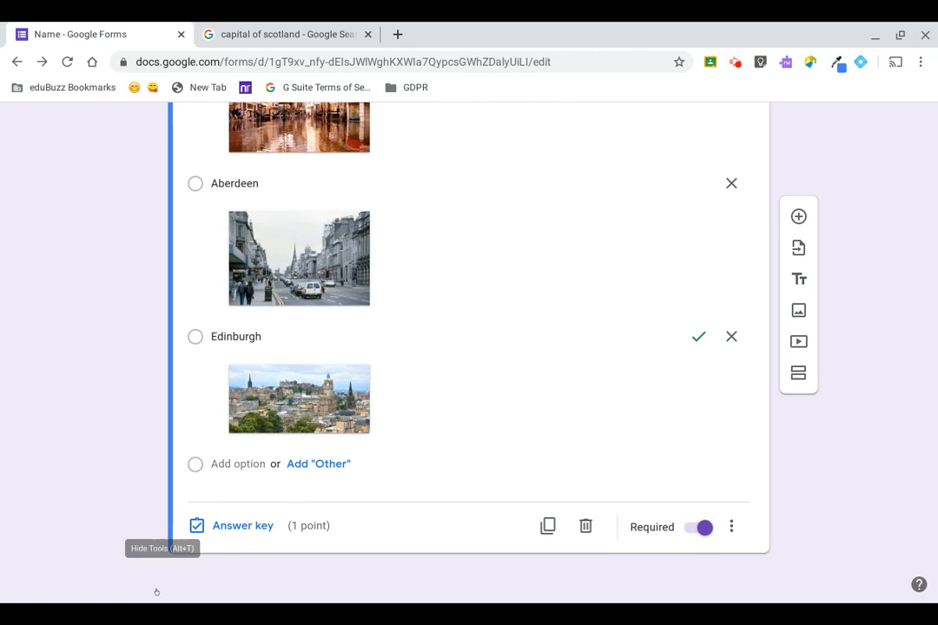
- In the form's quiz settings, choose mark release after manual review to turn on email collection, and switch back to immediately after each submission
scroll(713, 525, "up", 6)
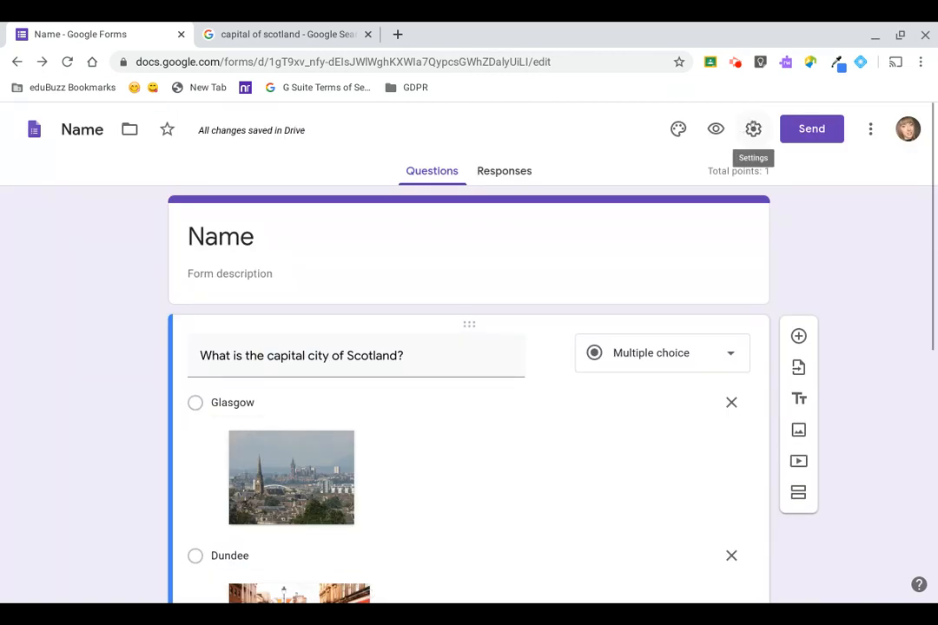
left_click(753, 129)
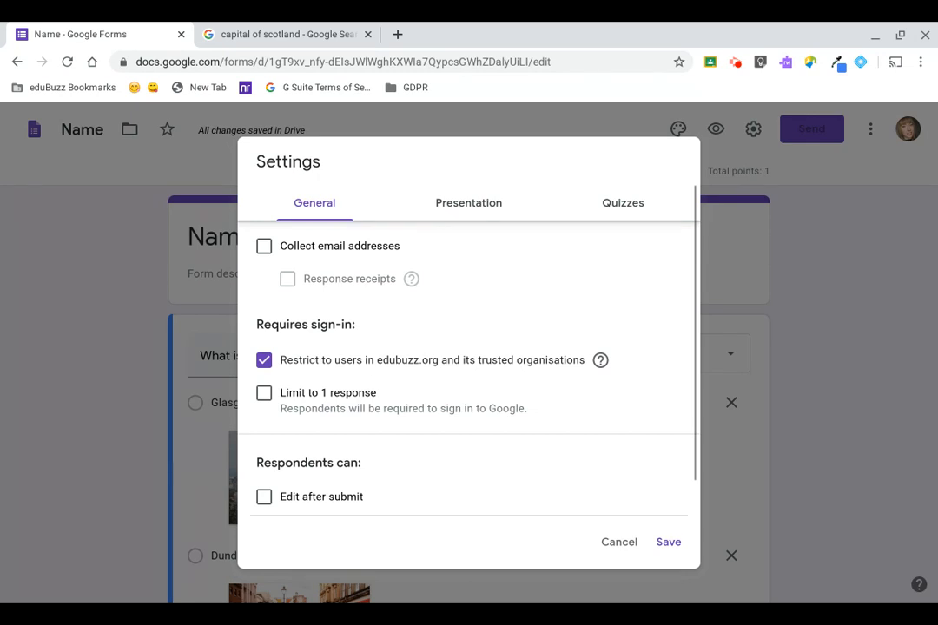
scroll(469, 374, "down", 1)
scroll(617, 194, "up", 1)
left_click(611, 203)
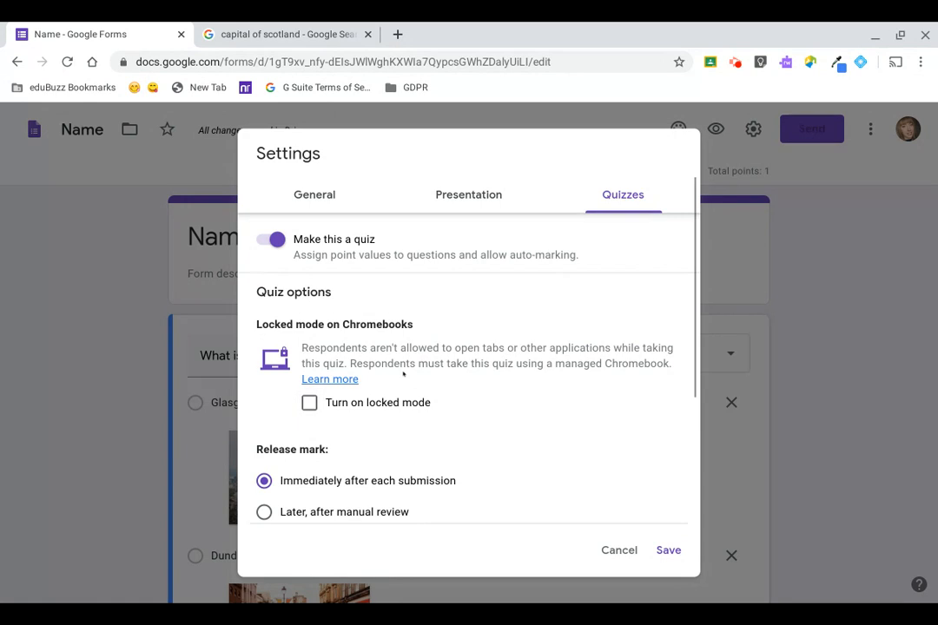
scroll(403, 374, "down", 1)
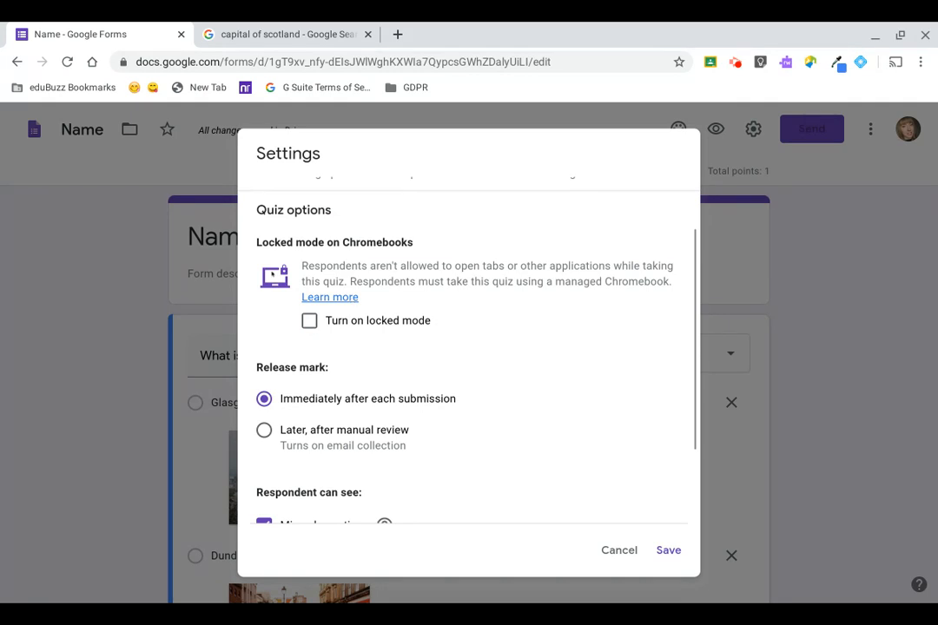
scroll(350, 349, "down", 3)
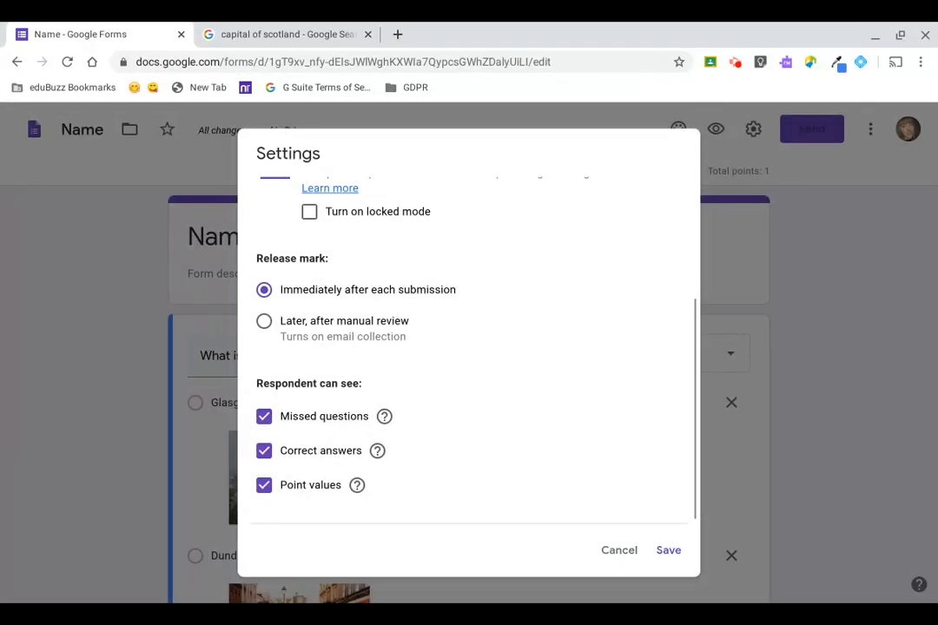
left_click(281, 321)
left_click(264, 291)
scroll(452, 424, "down", 1)
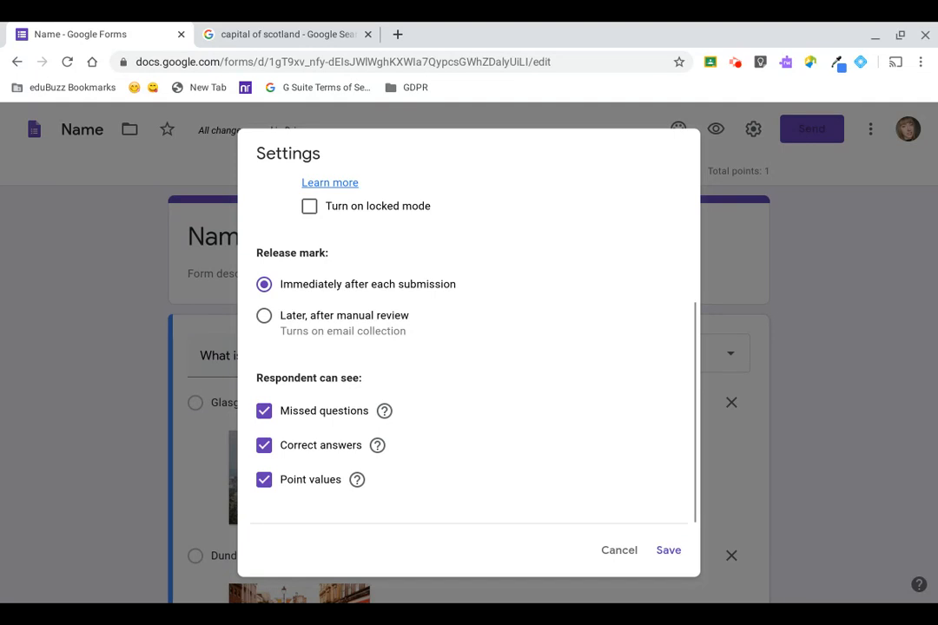
scroll(436, 453, "down", 1)
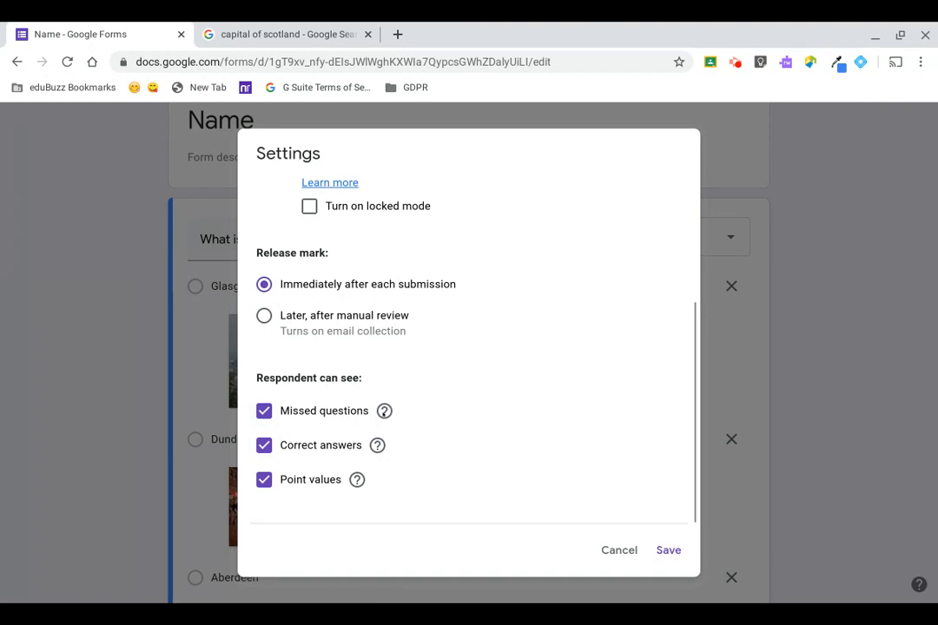
left_click(384, 414)
mouse_move(385, 412)
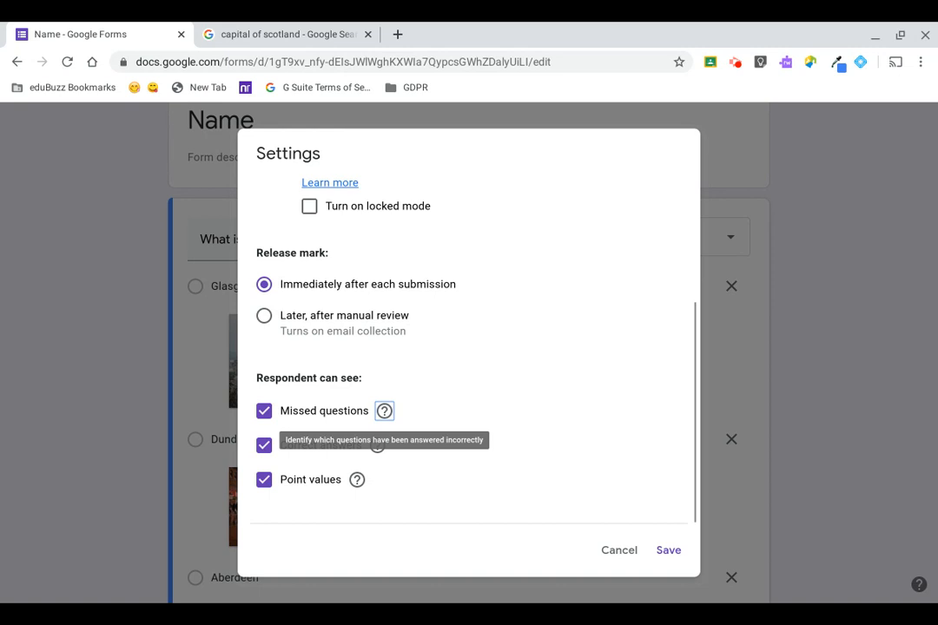
left_click(461, 414)
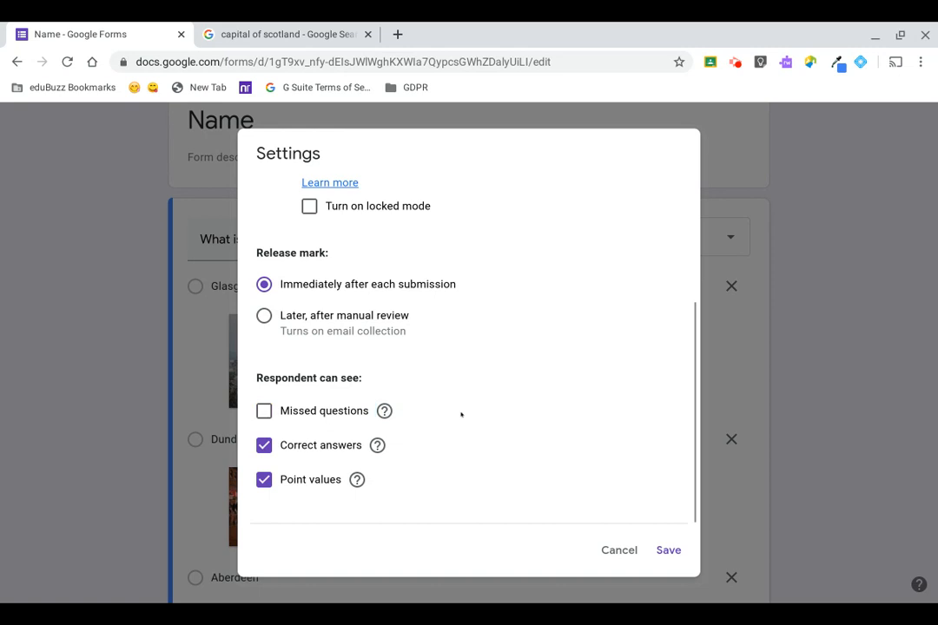
left_click(264, 412)
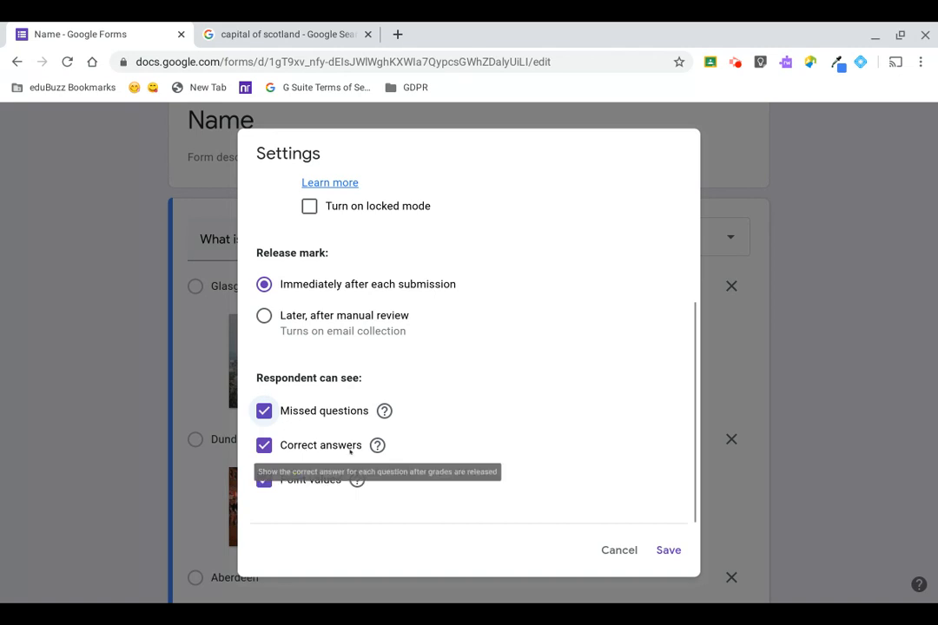
- Stop respondents from seeing the correct answers, review the general, presentation and quiz settings, and save them
left_click(263, 445)
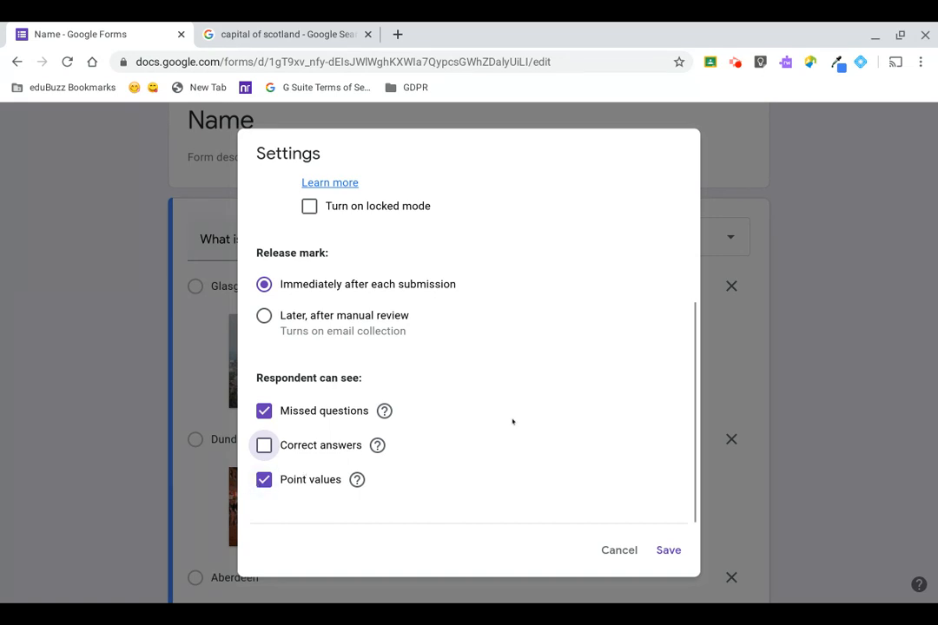
scroll(512, 422, "up", 5)
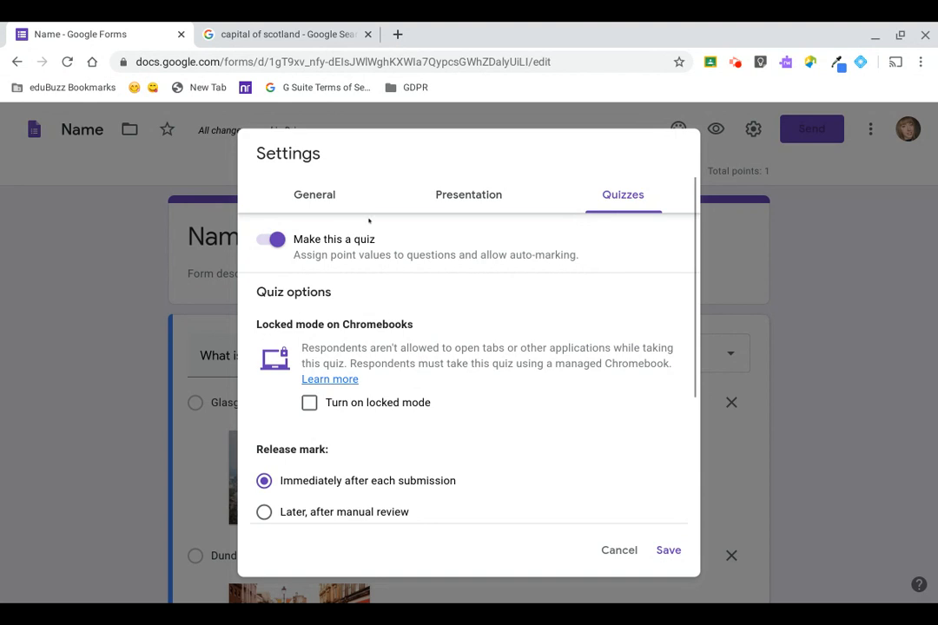
left_click(322, 207)
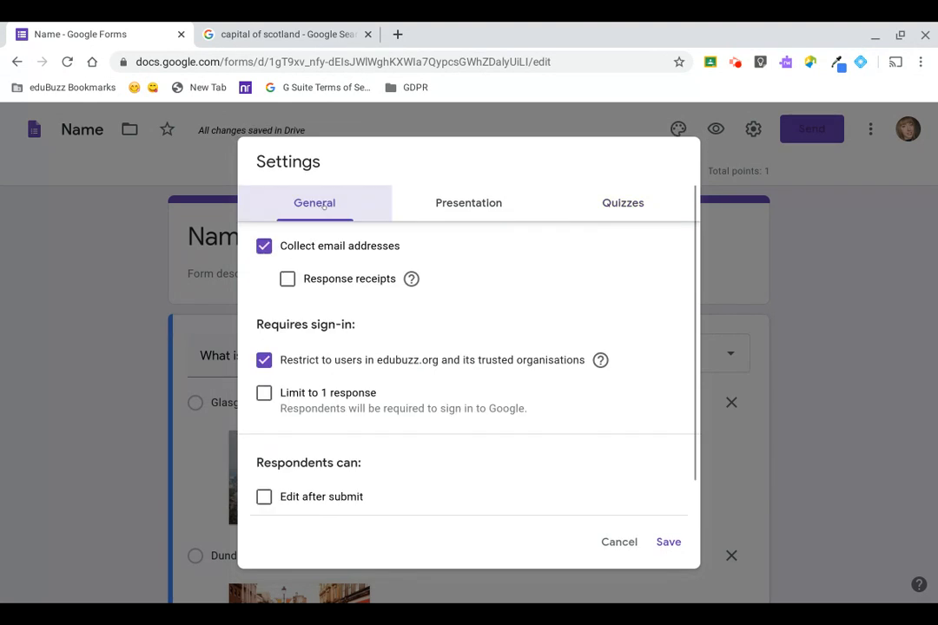
left_click(466, 208)
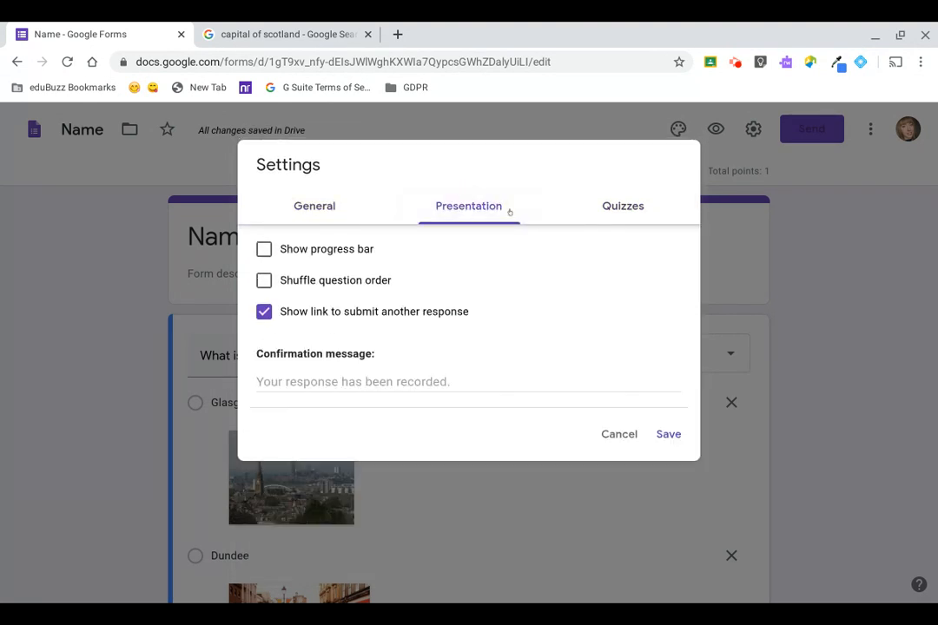
left_click(625, 210)
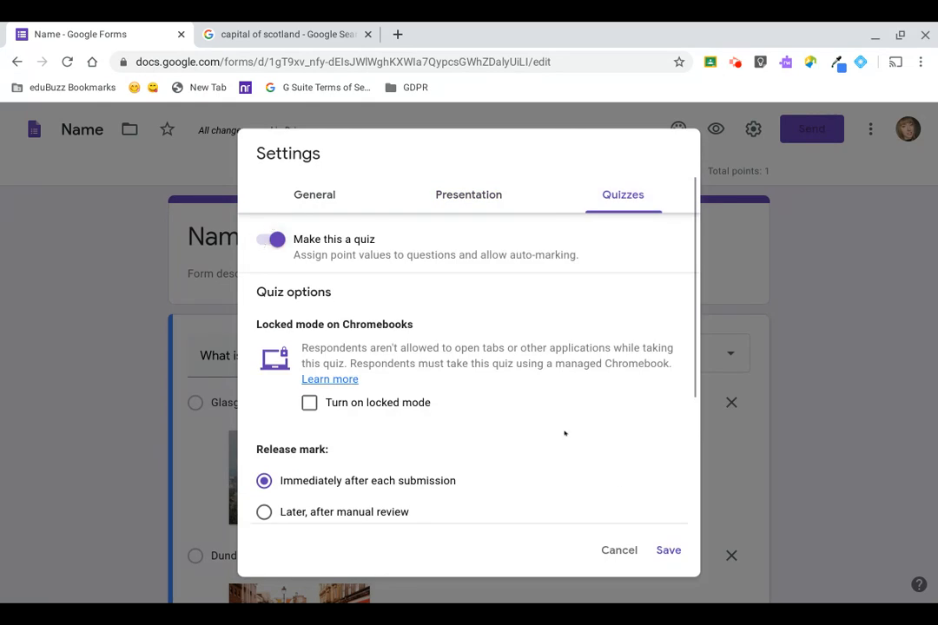
scroll(565, 432, "down", 5)
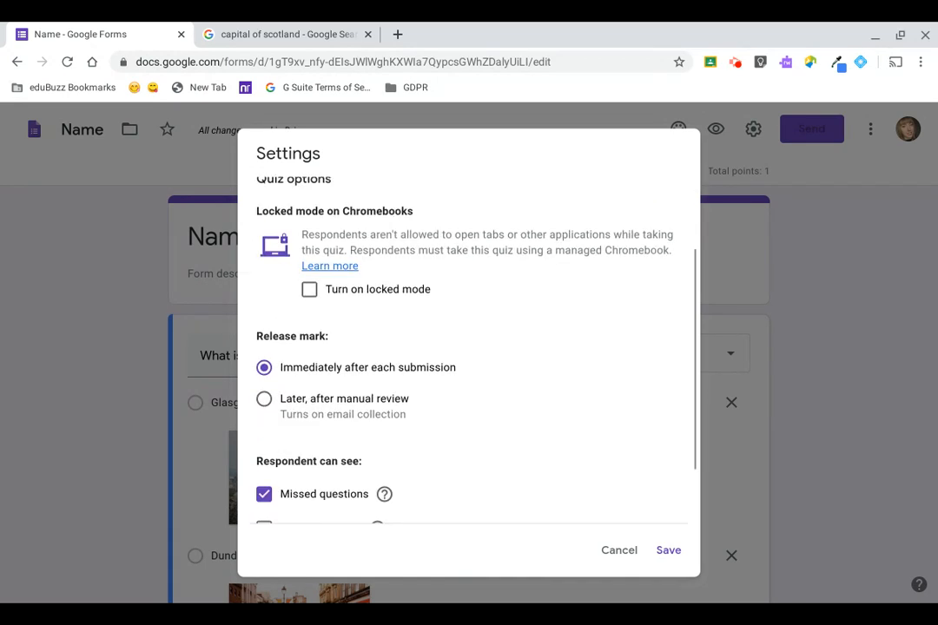
scroll(564, 432, "up", 5)
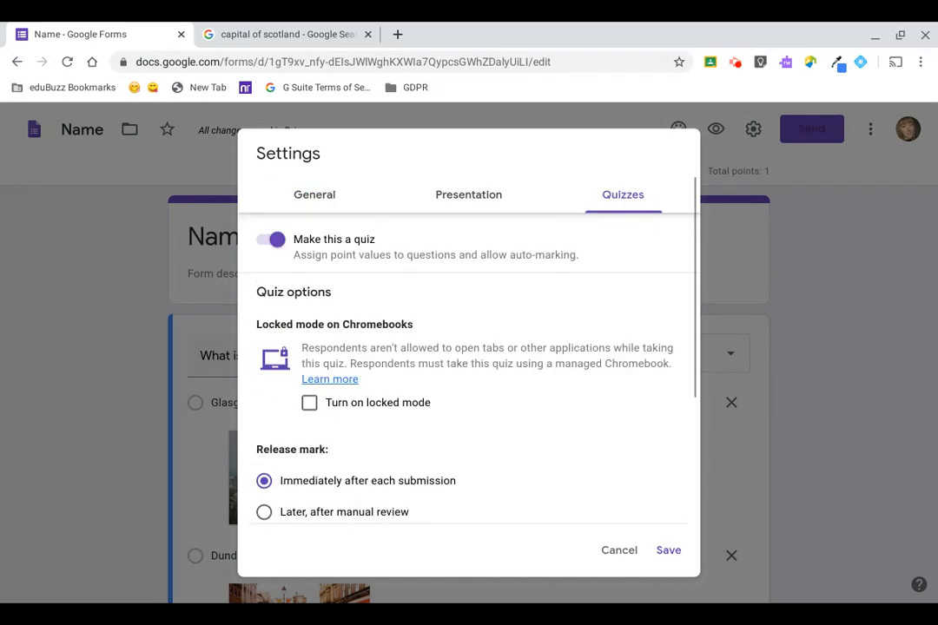
left_click(669, 550)
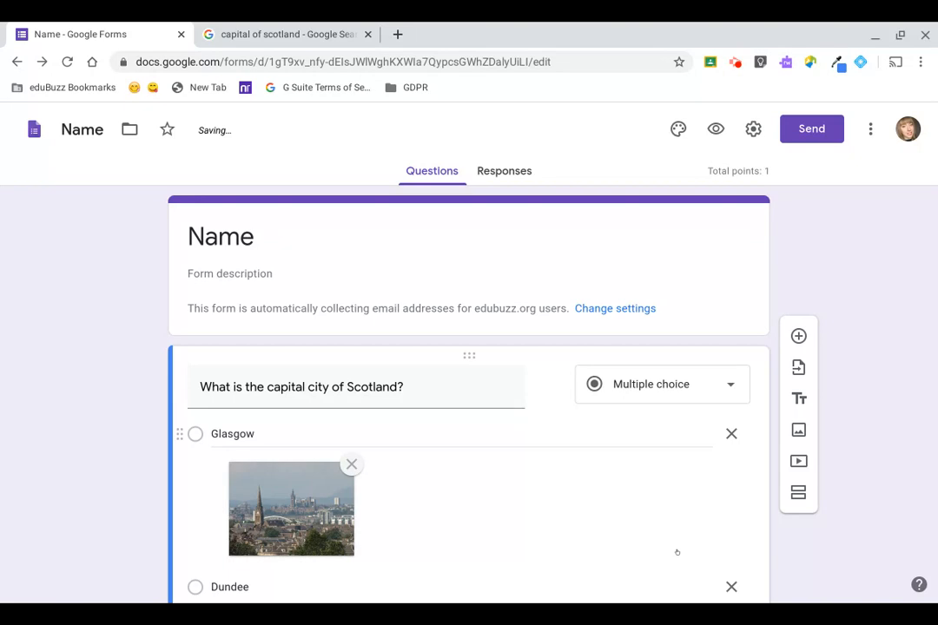
- Generate a shortened link for sending the form to respondents
scroll(601, 451, "down", 5)
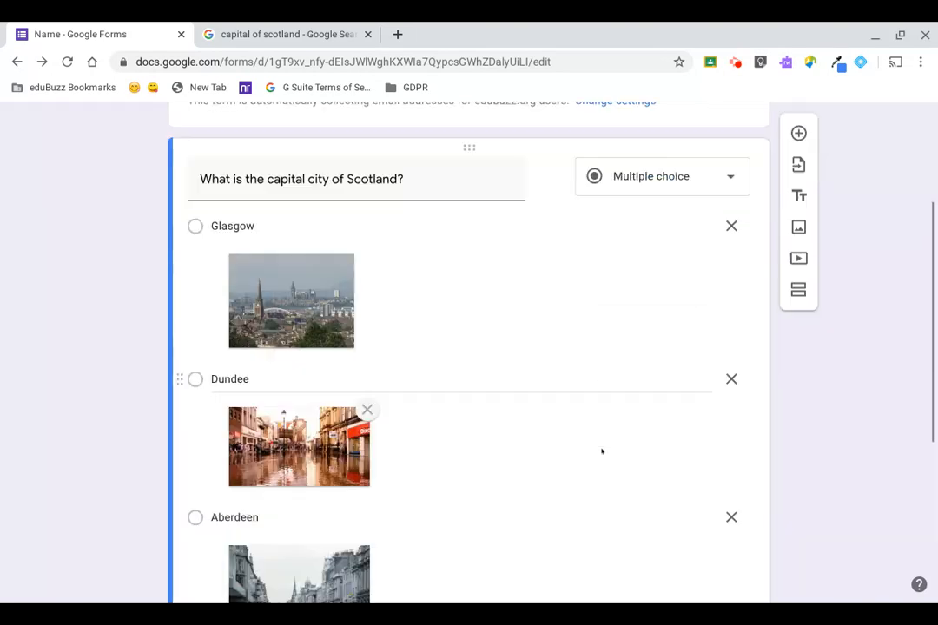
scroll(601, 450, "up", 5)
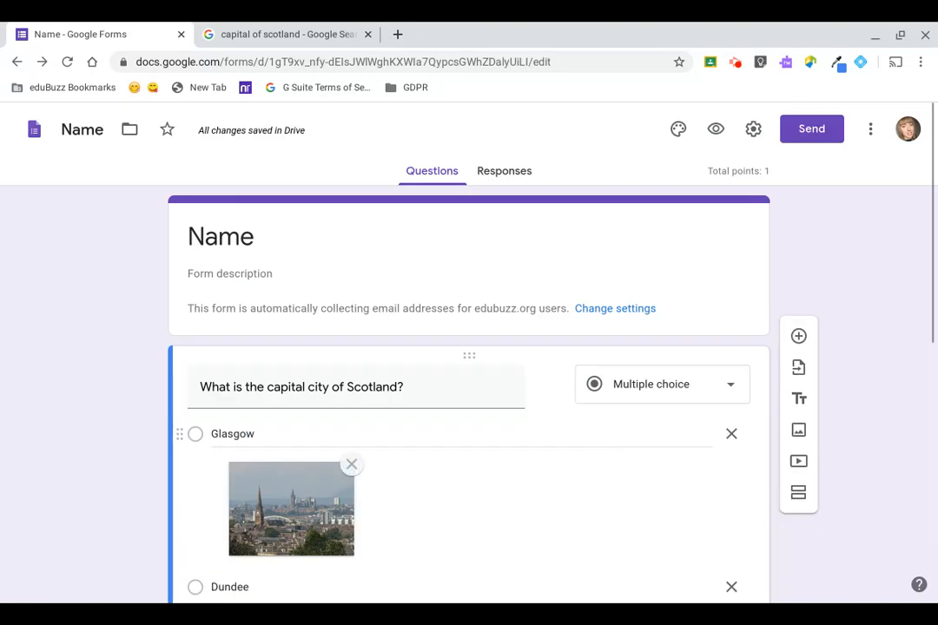
left_click(808, 132)
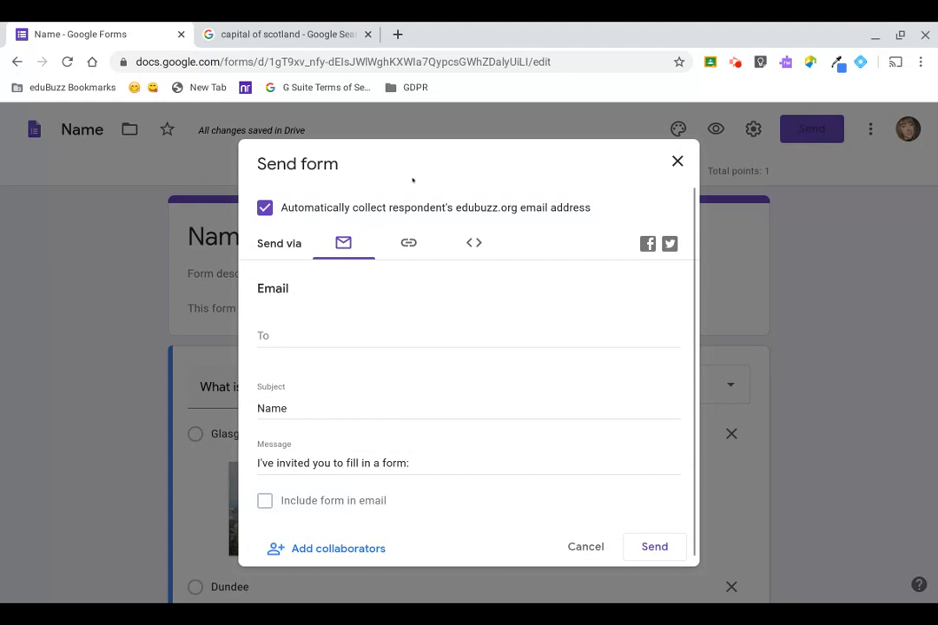
left_click(408, 244)
left_click(260, 347)
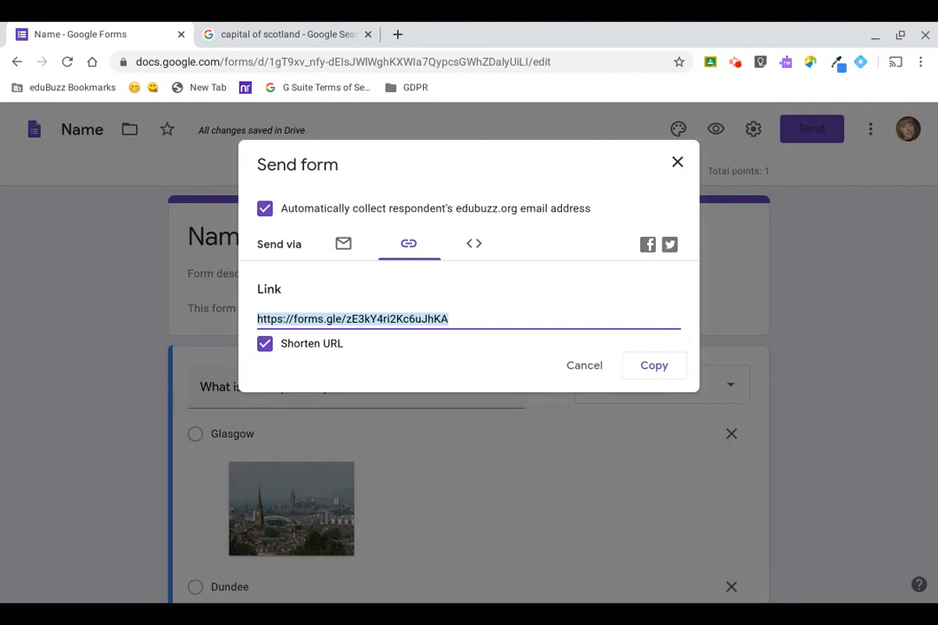
- Close the send dialog, preview the quiz as a respondent, and submit a response with Edinburgh as the answer
left_click(678, 162)
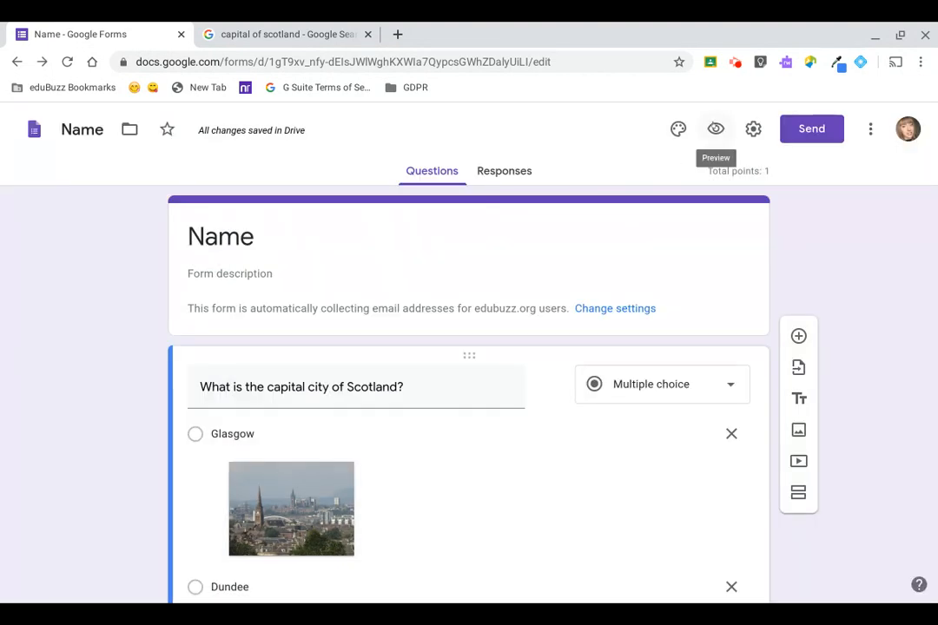
left_click(716, 128)
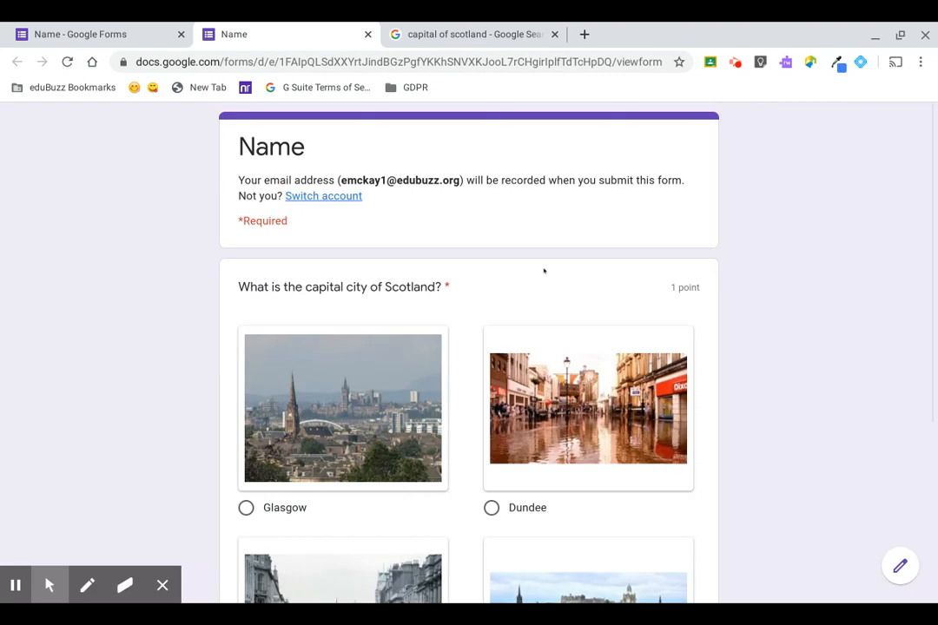
scroll(543, 271, "down", 5)
scroll(543, 271, "up", 5)
scroll(544, 271, "down", 3)
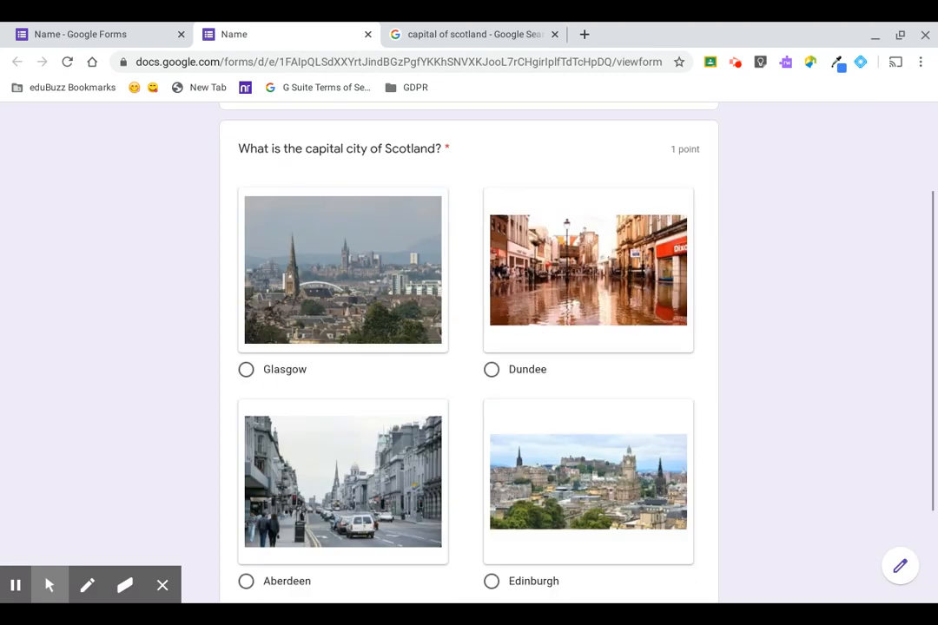
scroll(469, 347, "down", 3)
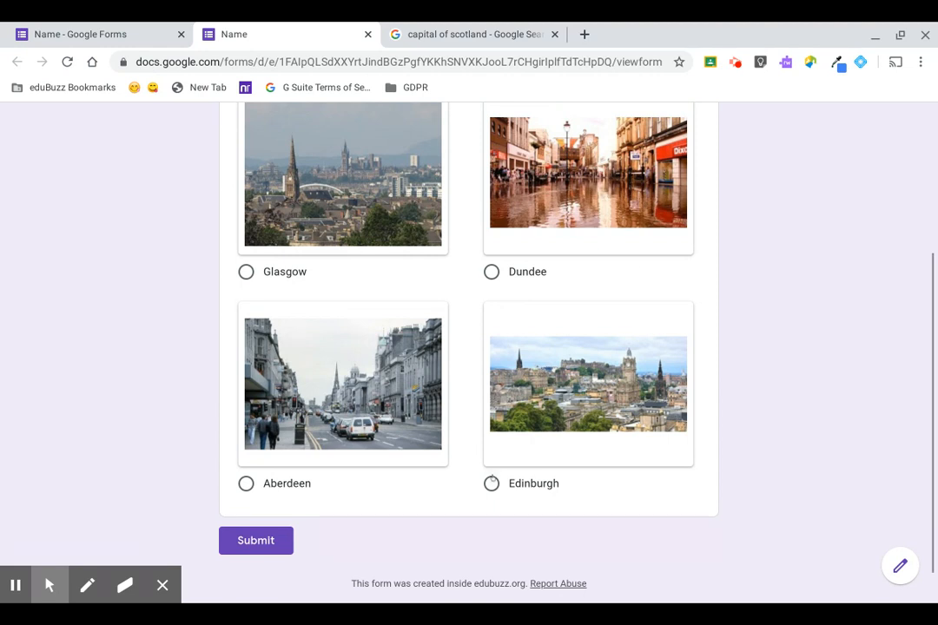
left_click(491, 484)
left_click(272, 539)
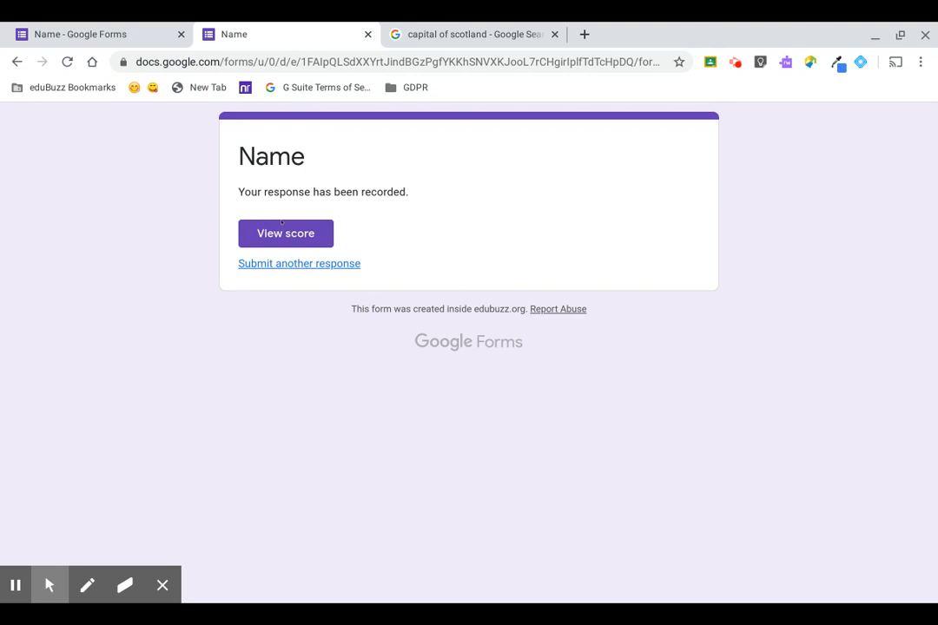
- View the score of the submitted response and review how the capital city question was marked
left_click(301, 264)
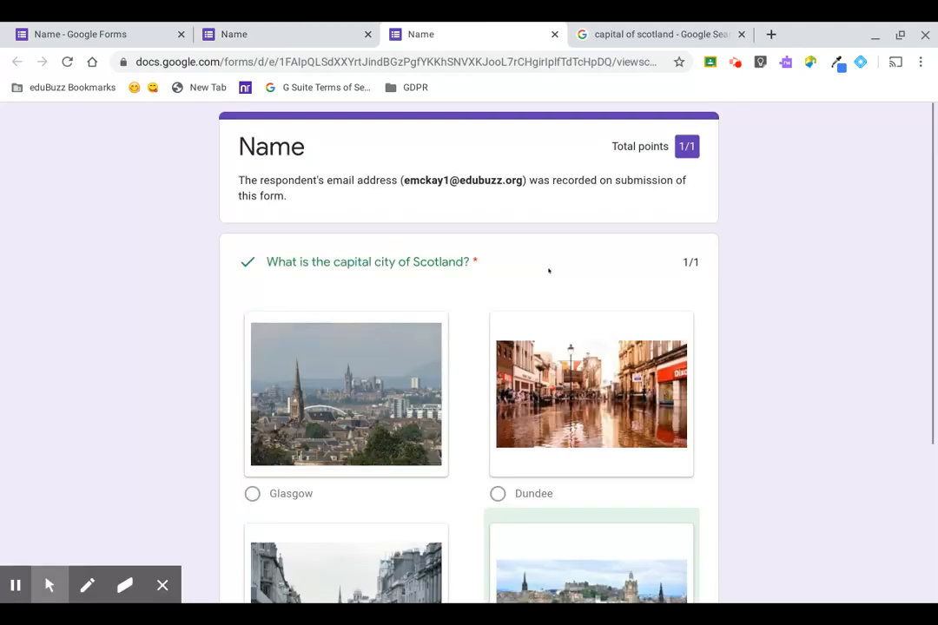
scroll(548, 271, "down", 3)
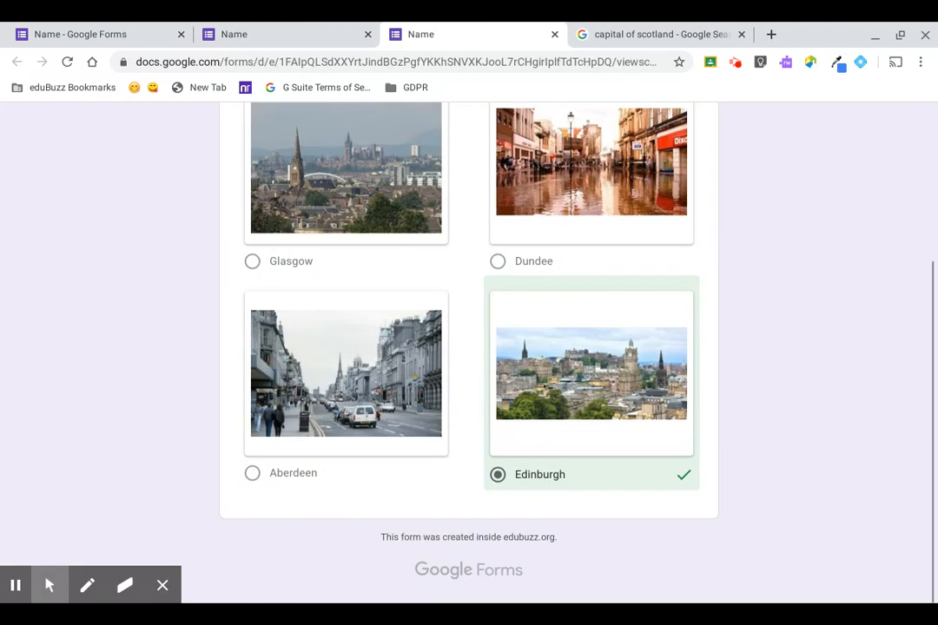
scroll(469, 347, "up", 3)
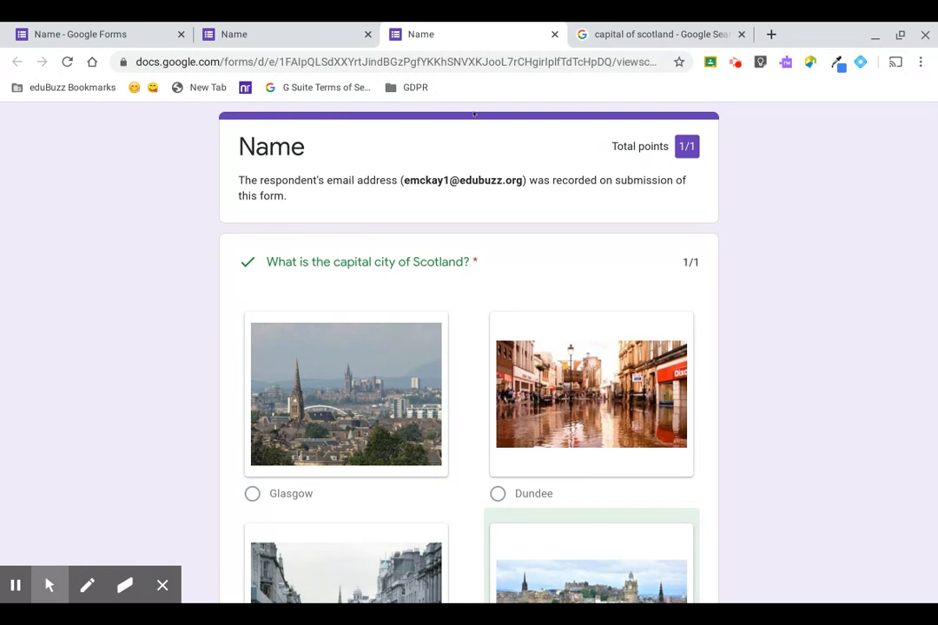
- Close the other browser tabs and open the Demo class's classwork in Google Classroom in a new tab
right_click(433, 28)
left_click(516, 205)
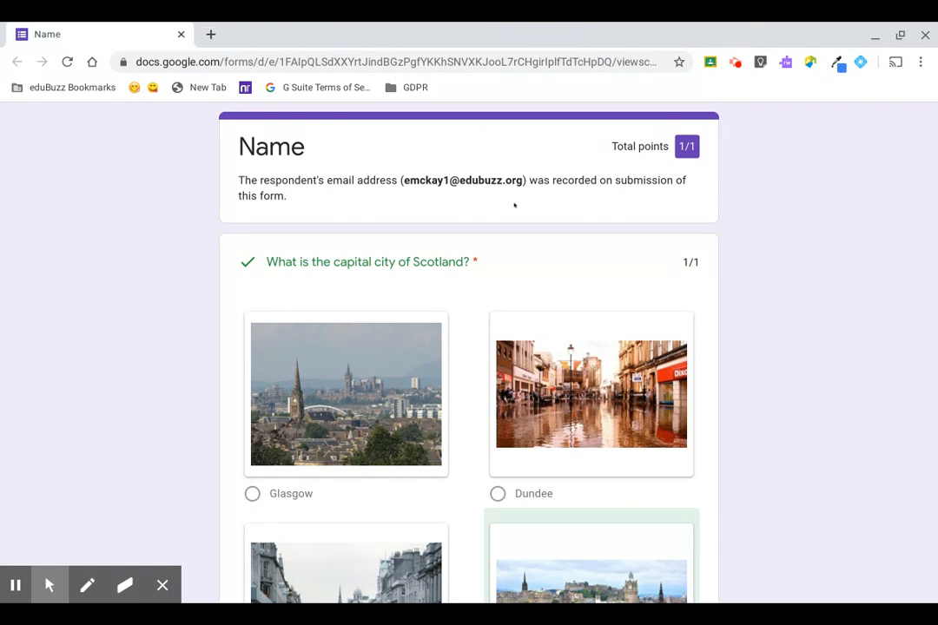
left_click(211, 35)
type("clas")
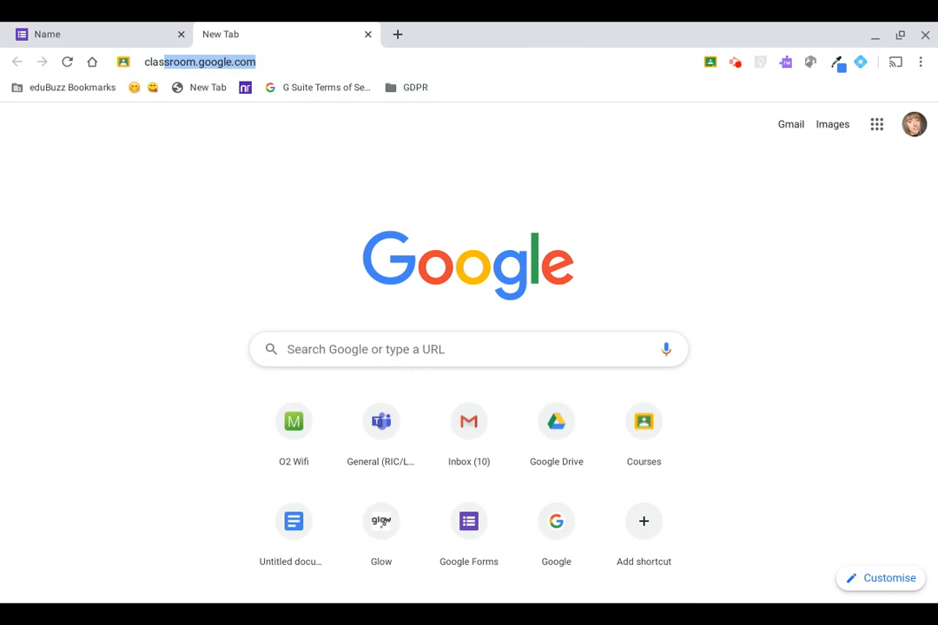
key("Return")
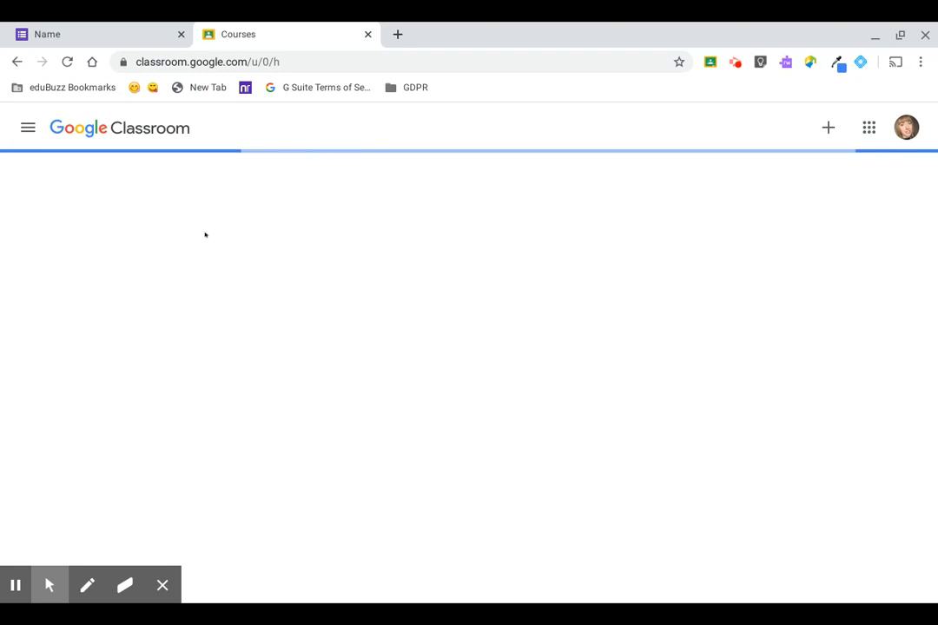
left_click(169, 195)
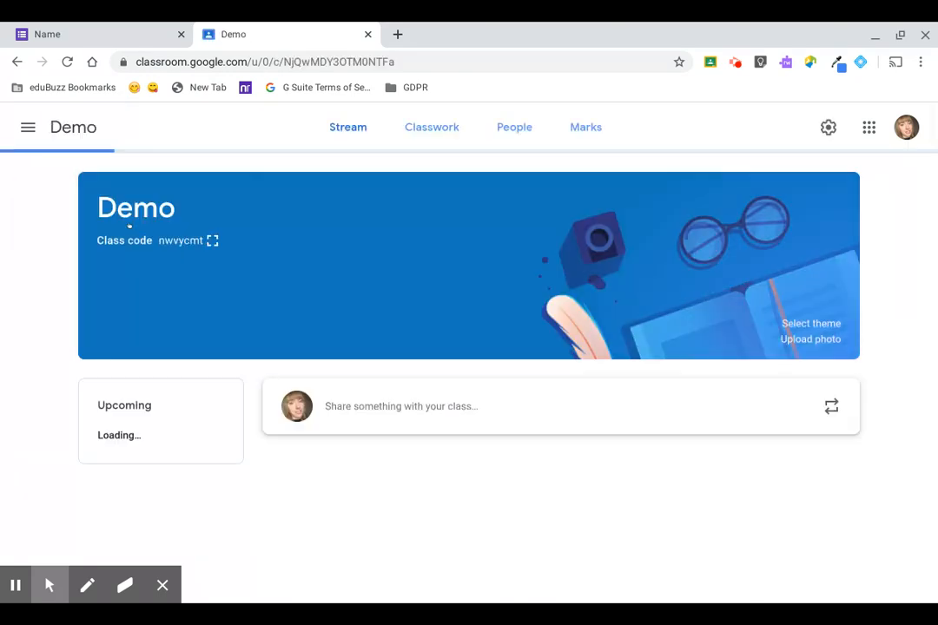
left_click(439, 135)
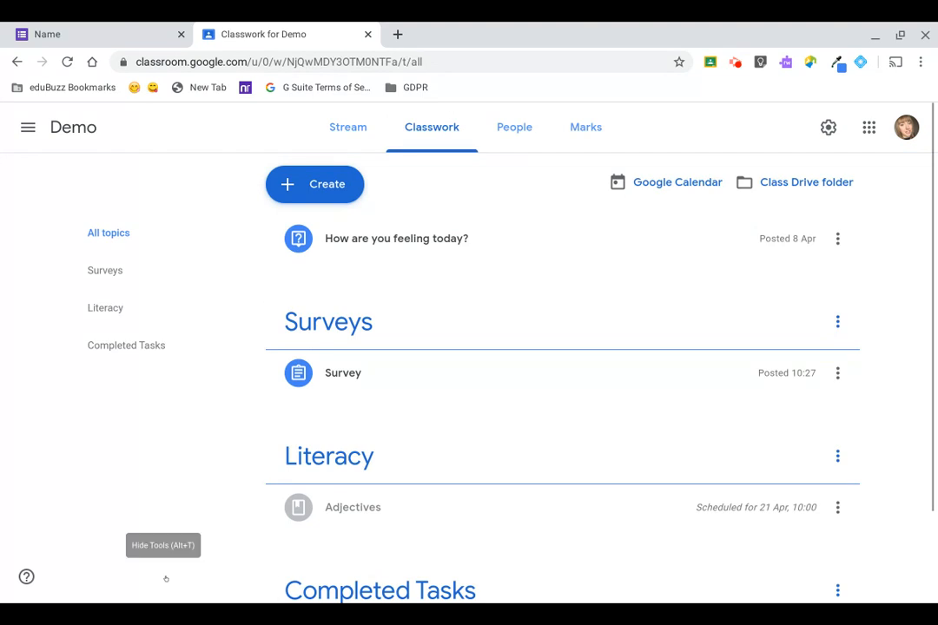
- Create a quiz assignment for the Demo class with the title "Example quiz"
left_click(327, 188)
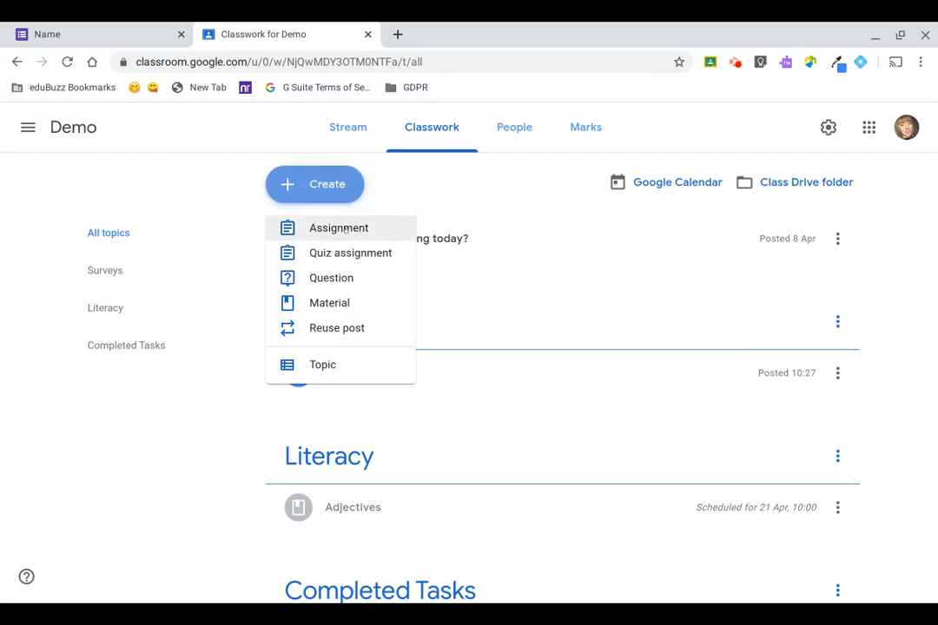
left_click(358, 255)
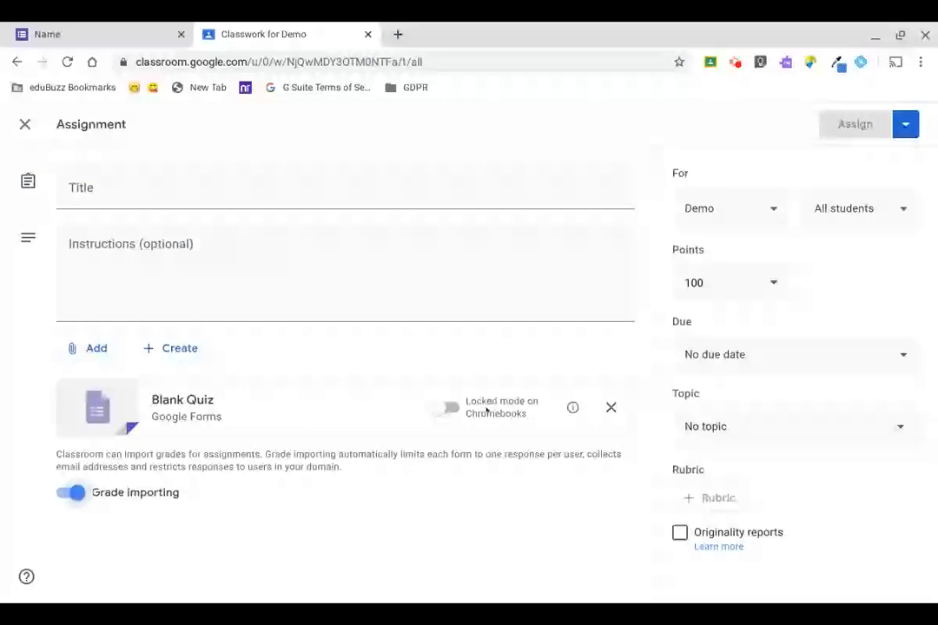
left_click(146, 183)
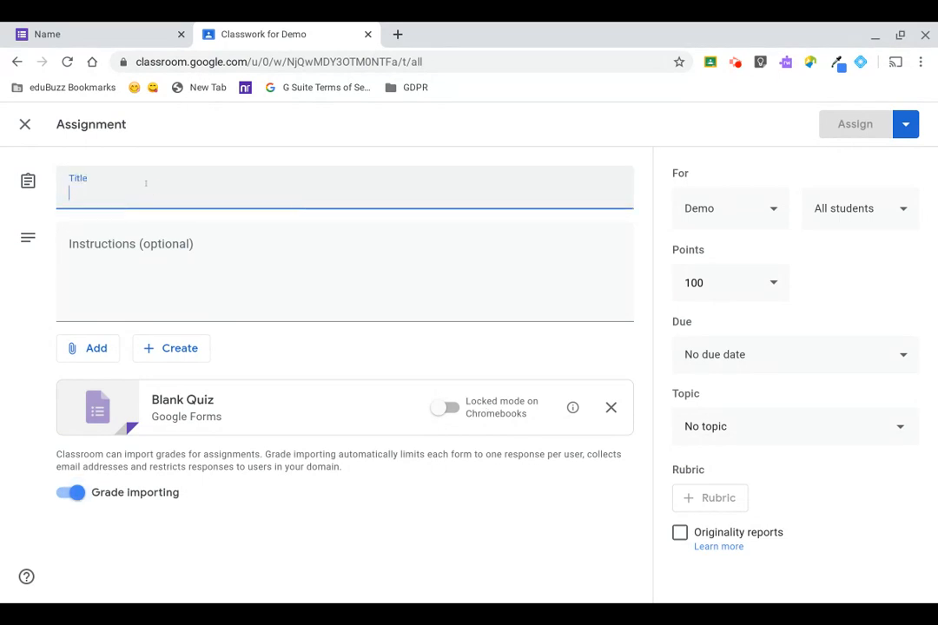
type("Example")
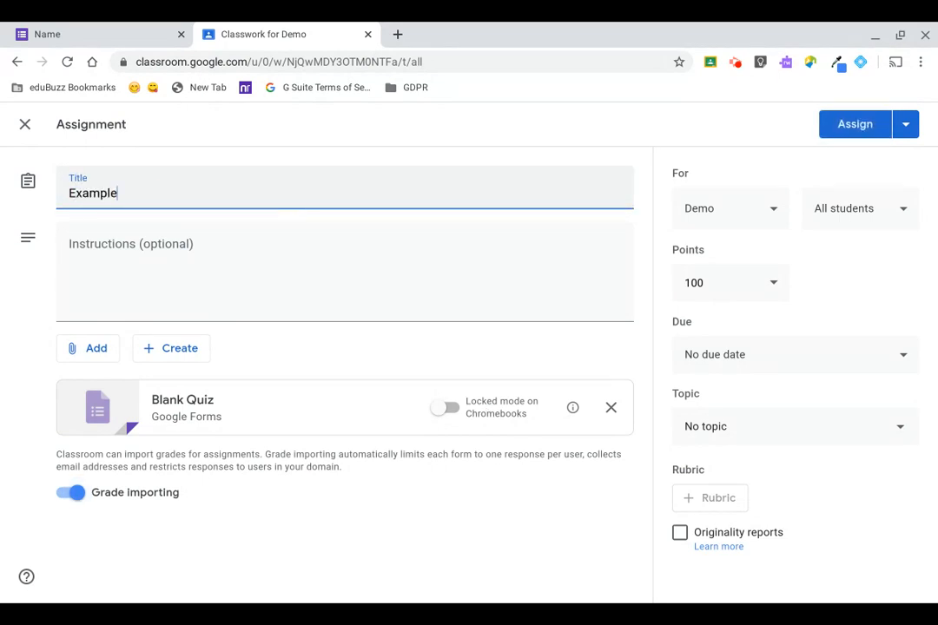
type(" quiz")
left_click(142, 295)
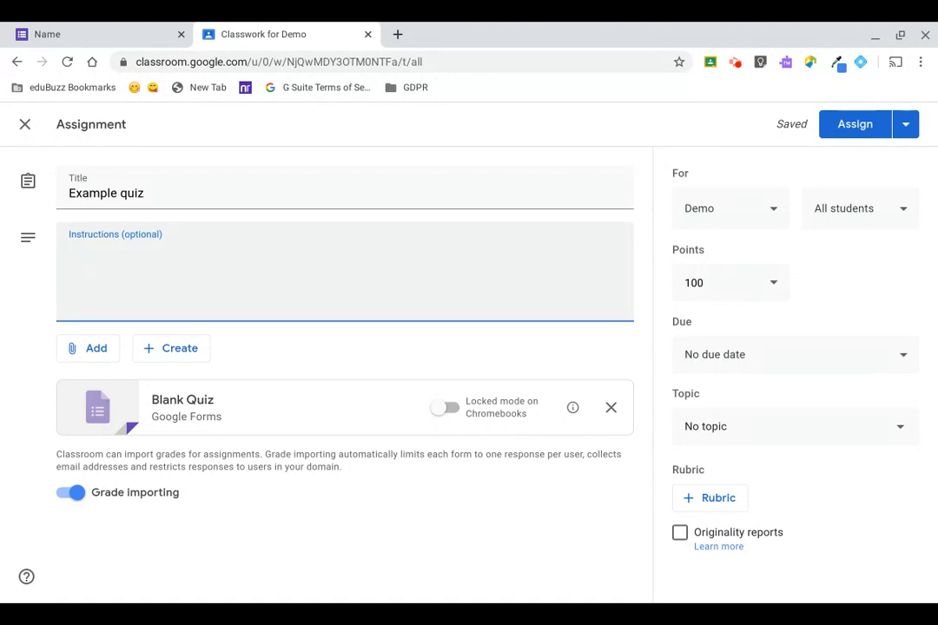
- Look over the marked response of the capital city quiz again and return to the quiz assignment
left_click(46, 31)
scroll(473, 214, "down", 3)
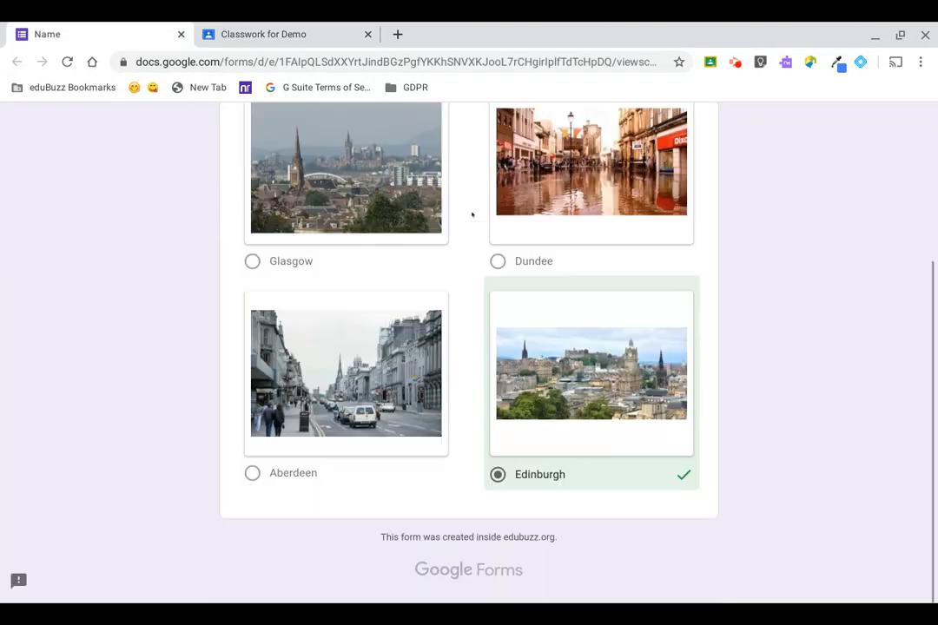
scroll(472, 215, "up", 3)
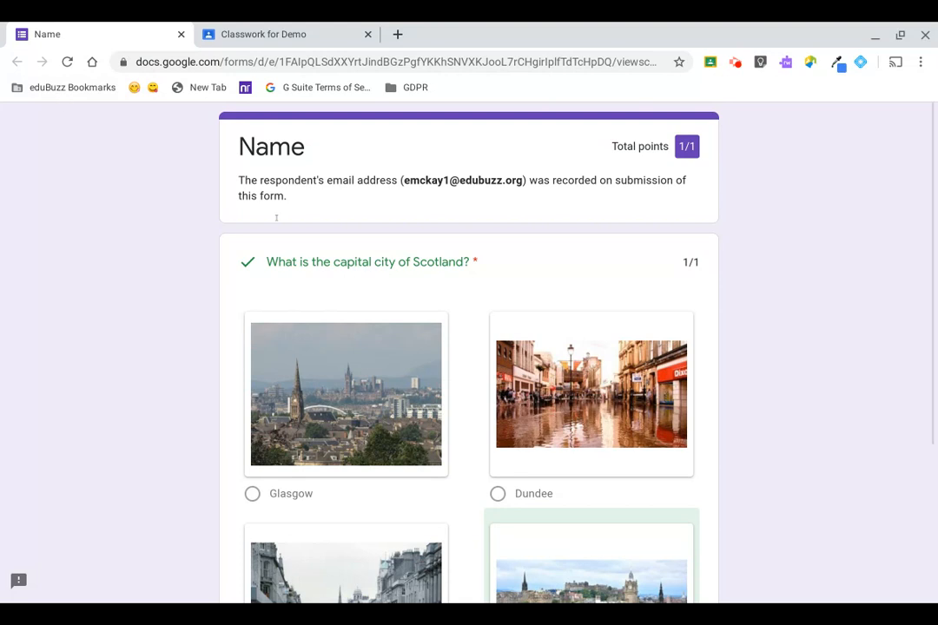
left_click(276, 27)
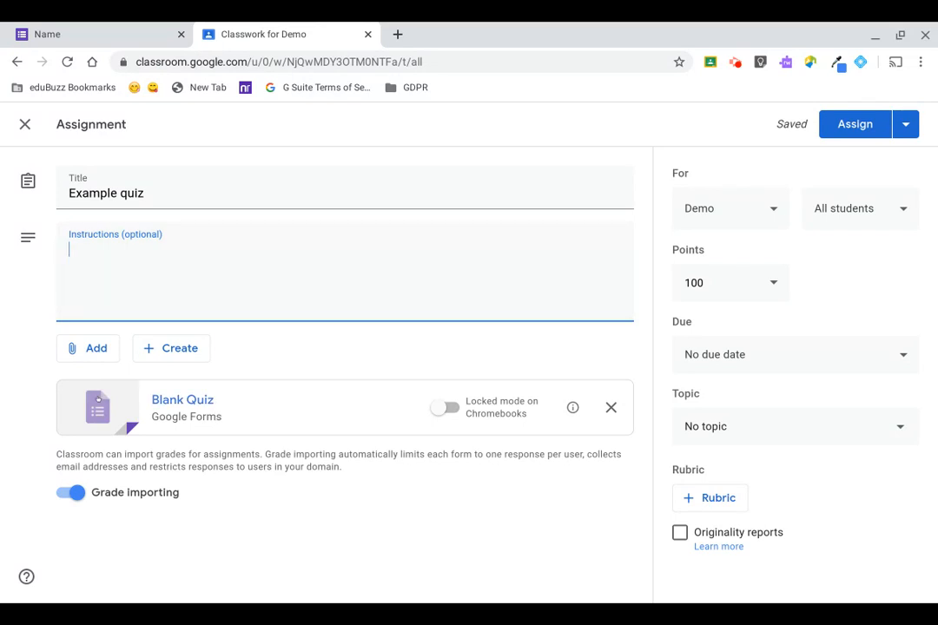
- Open the assignment's attached Blank Quiz form and set the first question to "What continent is the UK found in?"
left_click(156, 401)
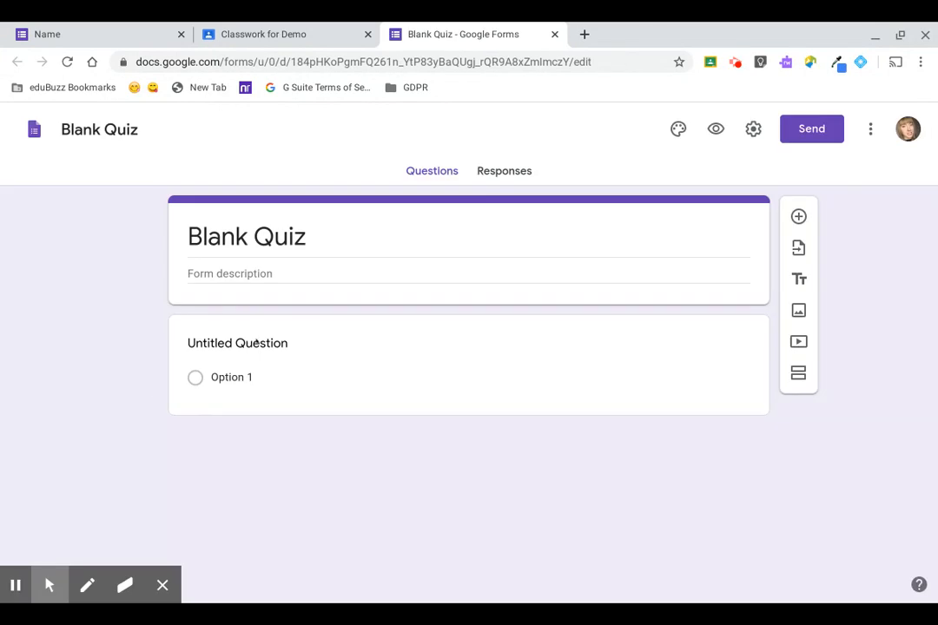
left_click(256, 343)
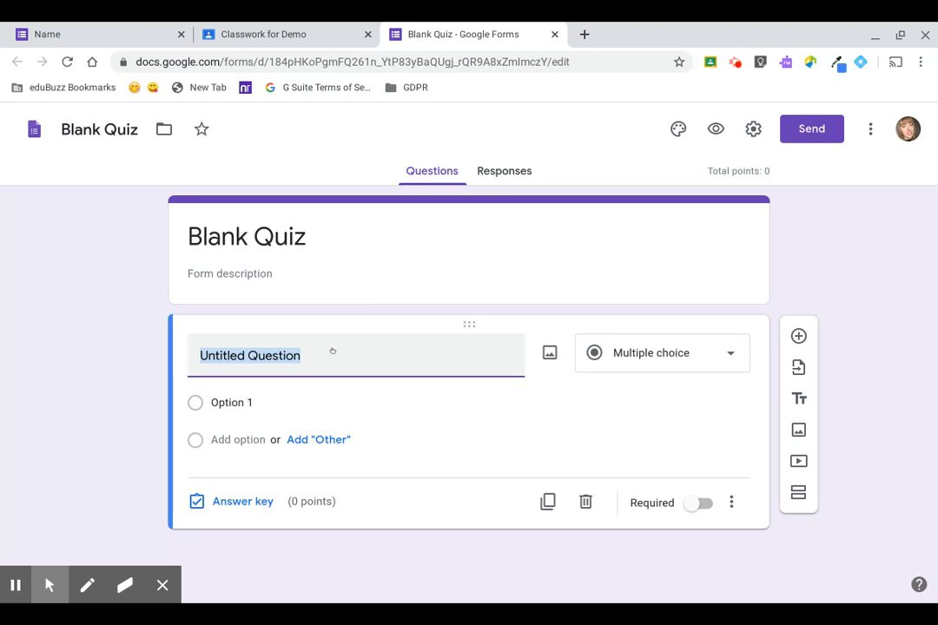
type("What con")
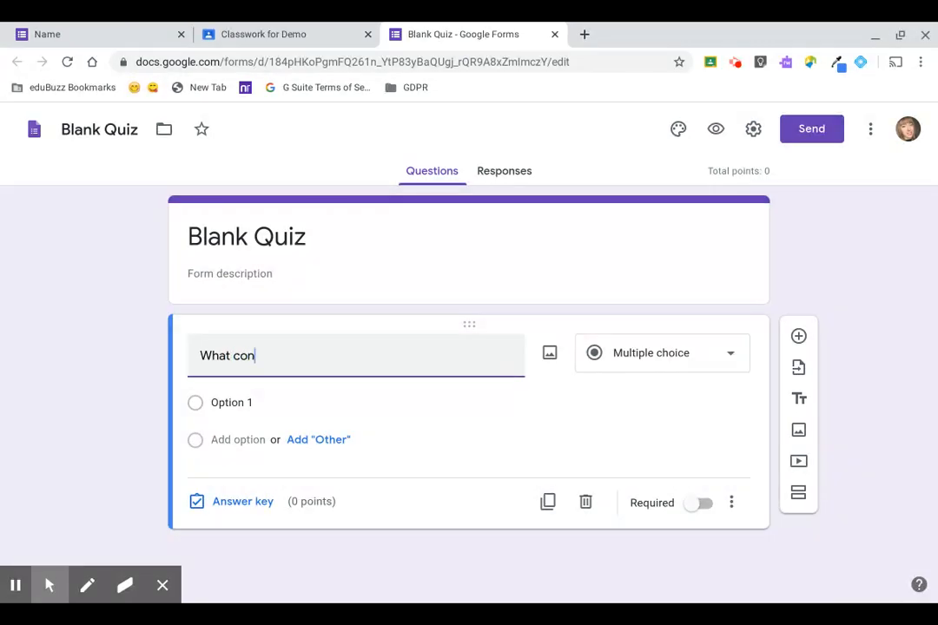
type("tinent is")
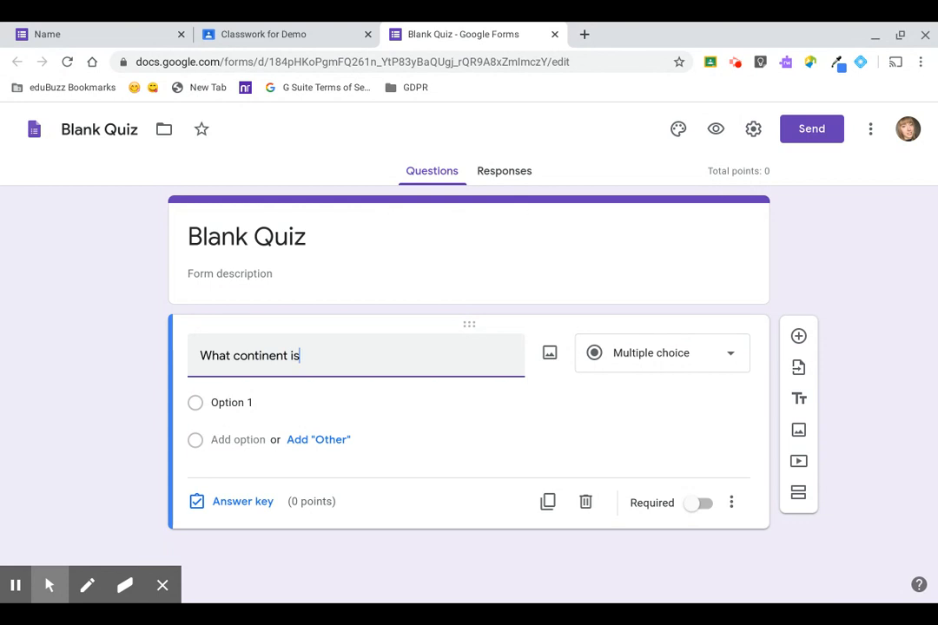
type(" the UK found in?")
left_click(151, 383)
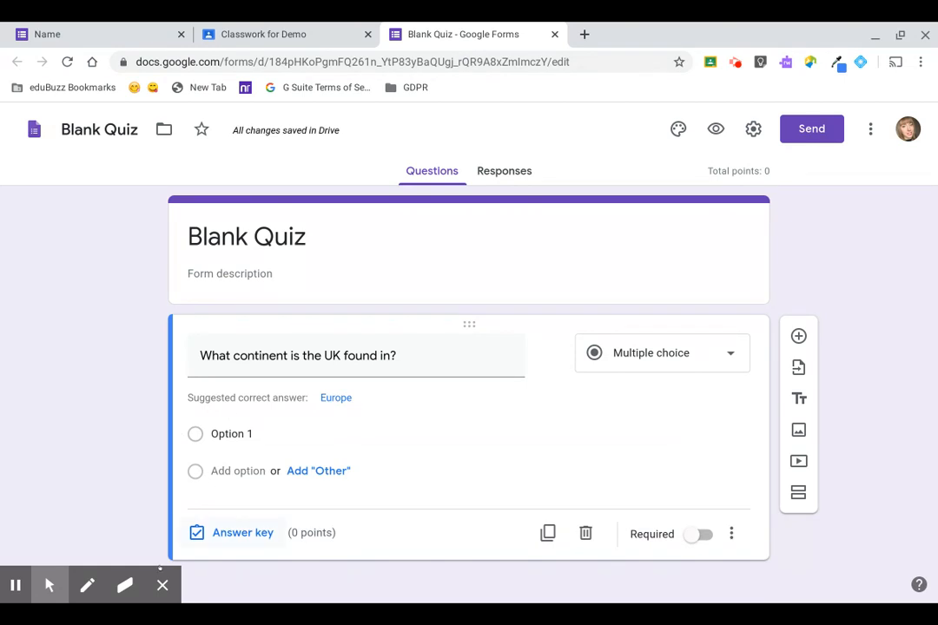
left_click(157, 589)
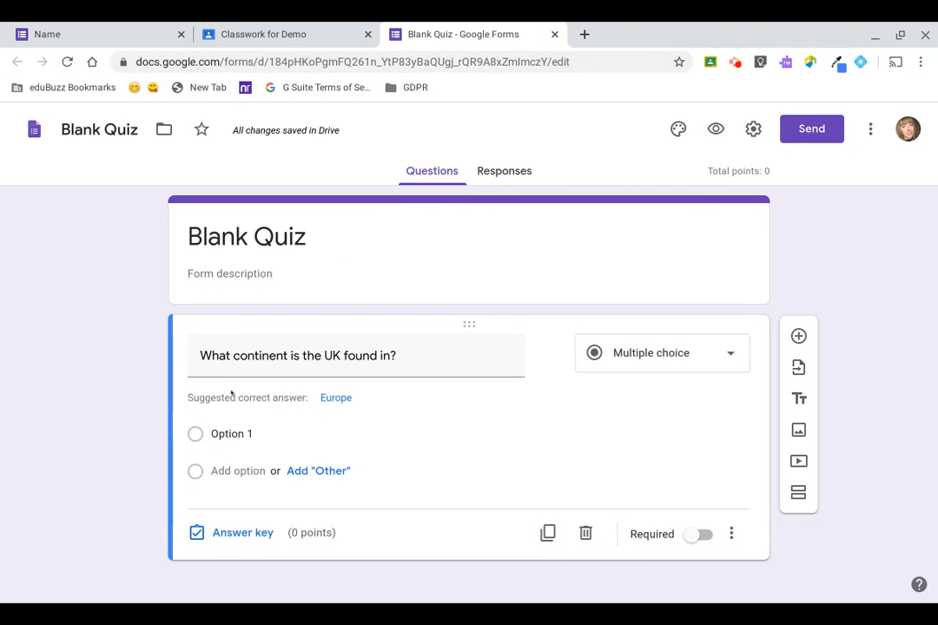
- Add the suggested answers Europe and Oceania plus the option Asia, and move Europe below Oceania
left_click(335, 397)
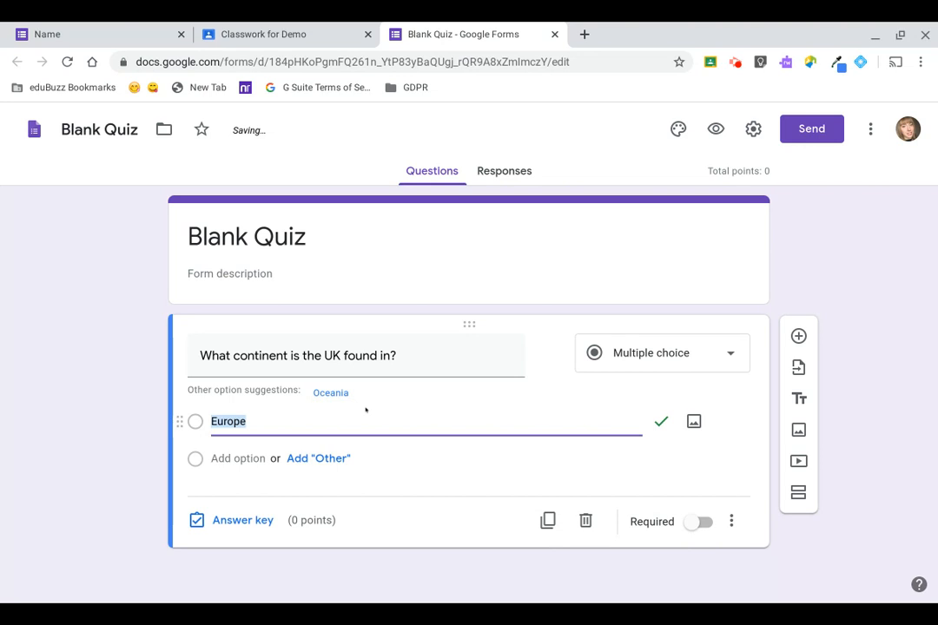
left_click(339, 394)
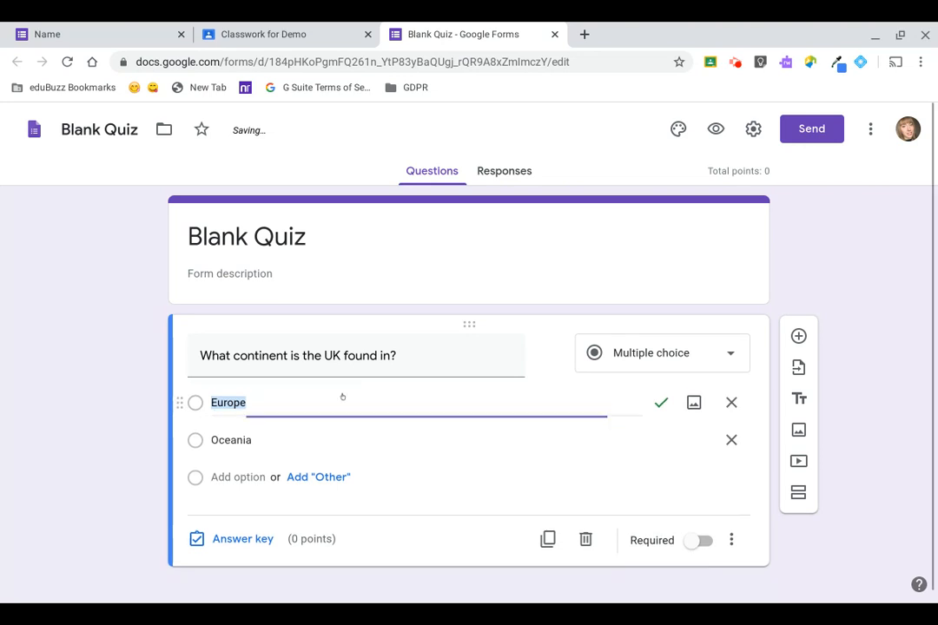
left_click(228, 477)
type("Asia")
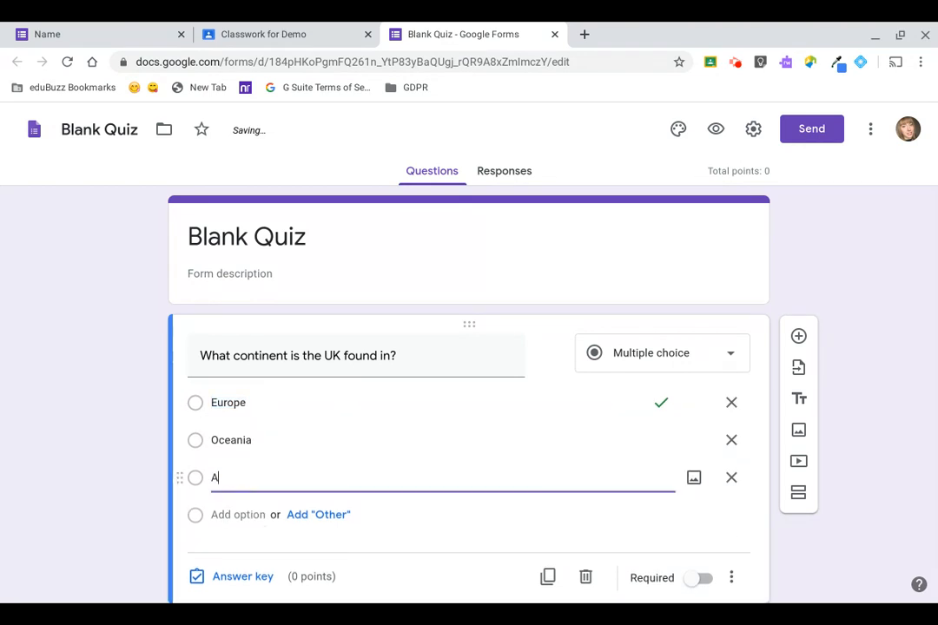
left_click(101, 446)
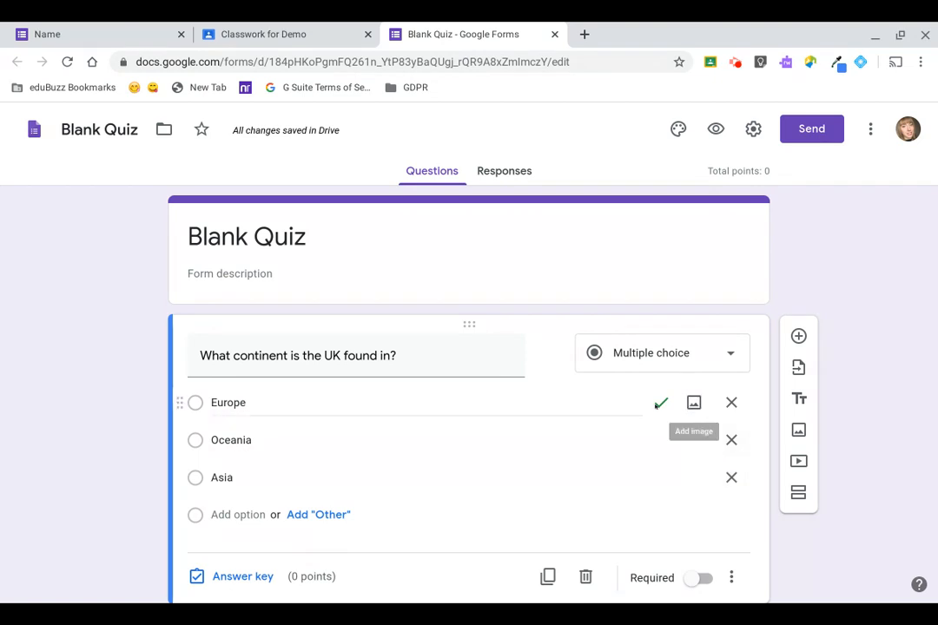
scroll(421, 455, "down", 2)
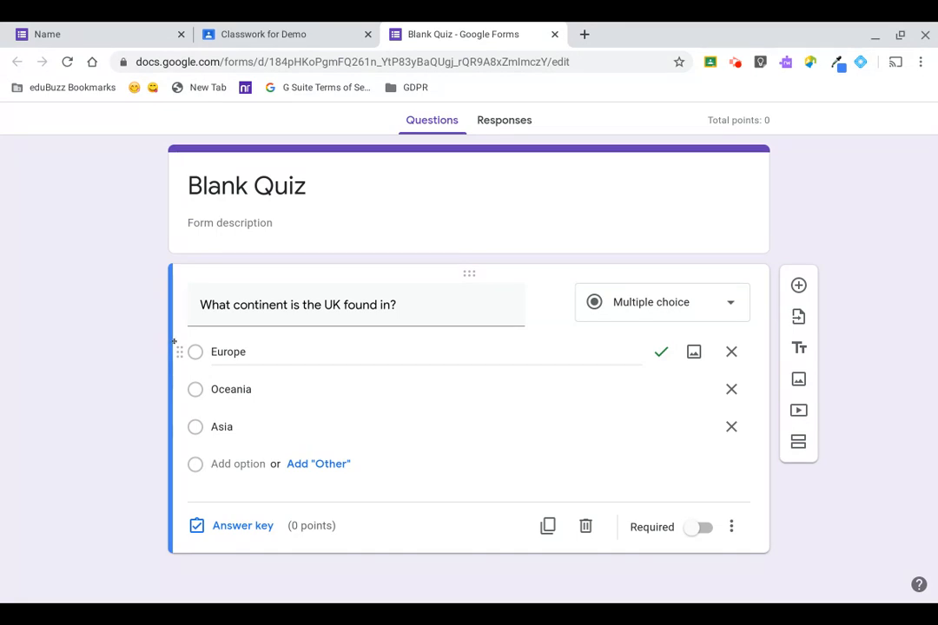
left_click_drag(174, 342, 181, 390)
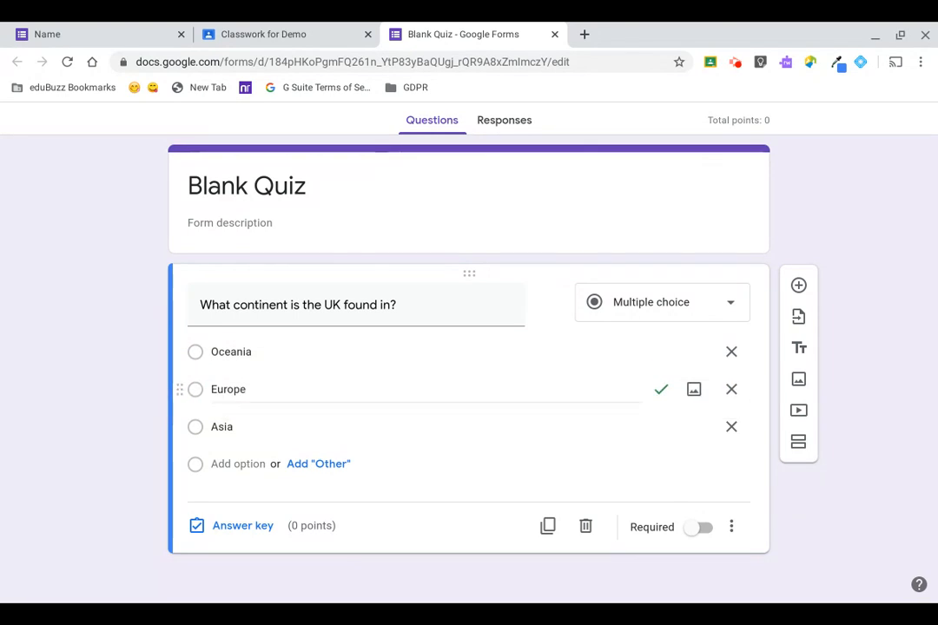
- Open the continent question's answer key and look at the feedback entries for incorrect and correct answers without adding any
left_click(215, 539)
left_click(257, 490)
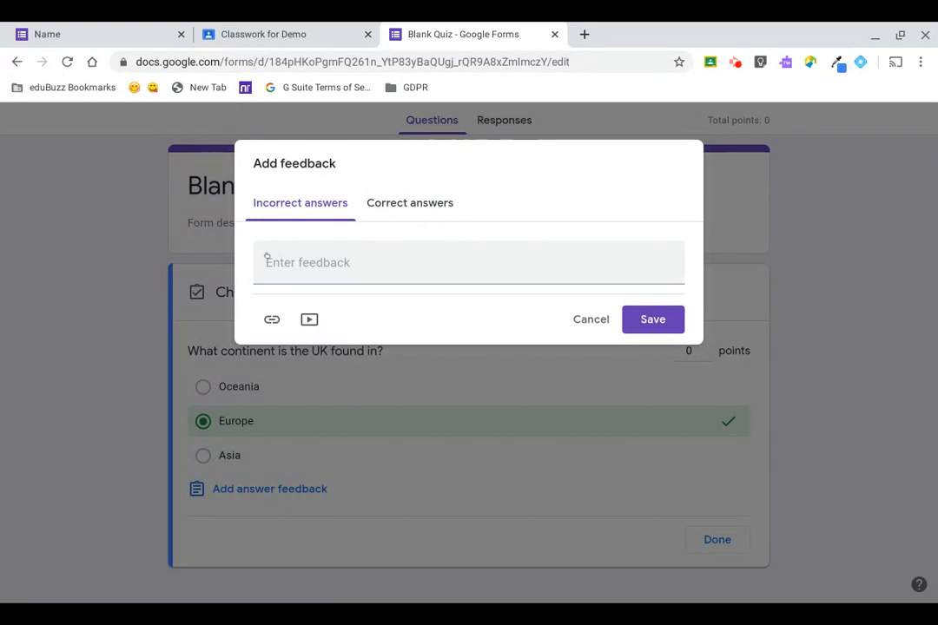
left_click(417, 211)
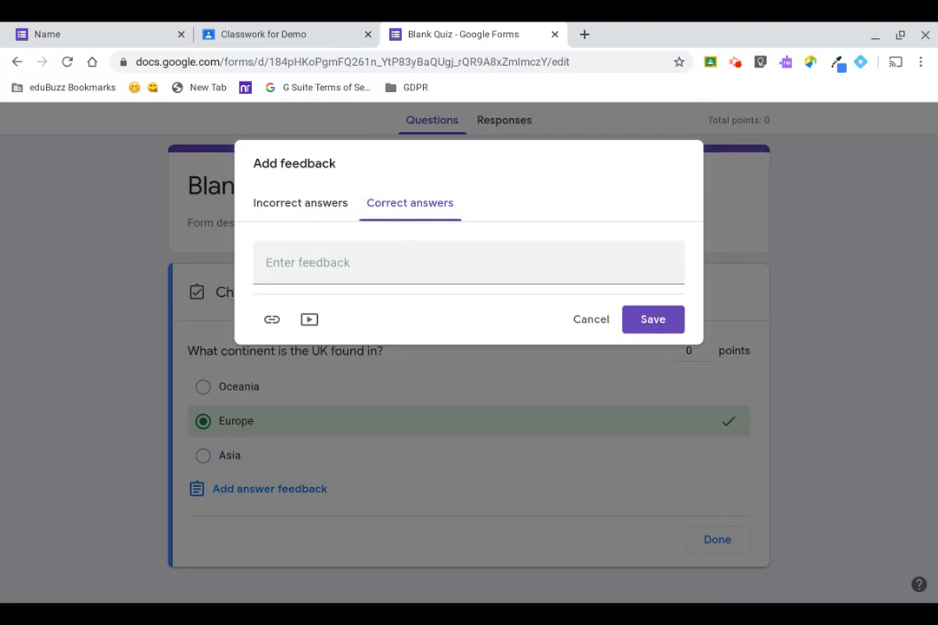
left_click(590, 319)
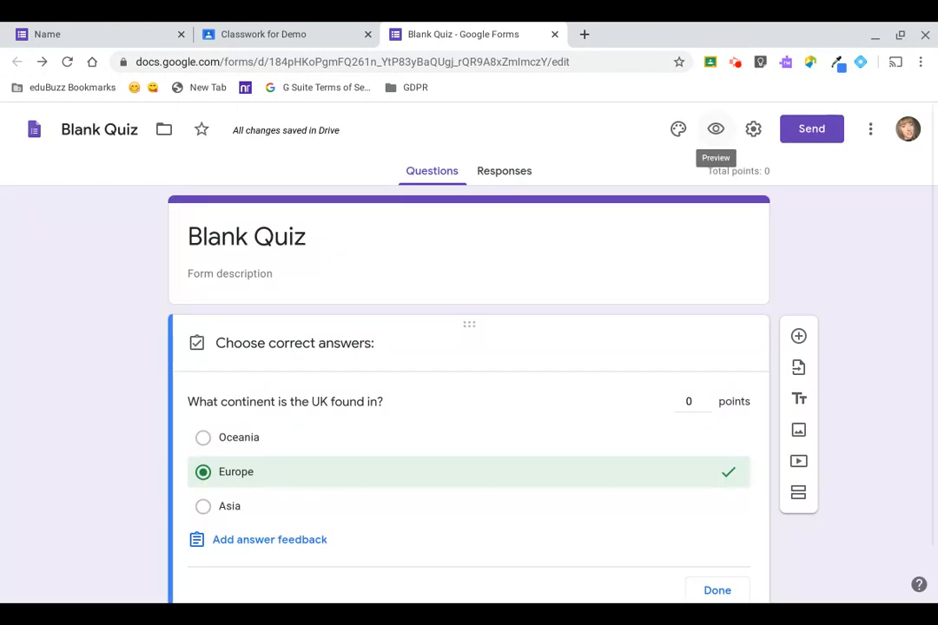
- Change the quiz form's theme colour to light blue (#03a9f4)
left_click(679, 128)
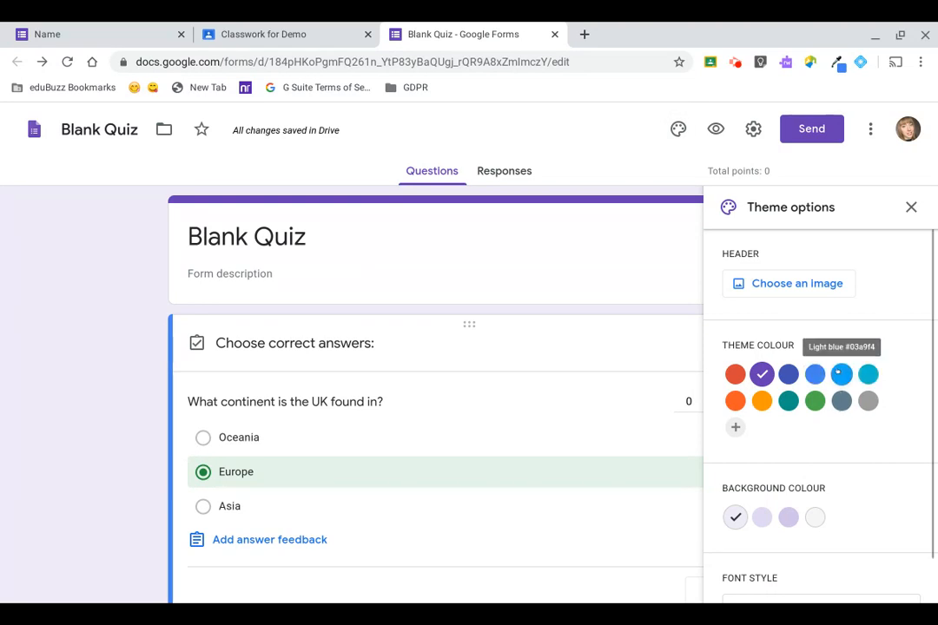
left_click(840, 373)
left_click(911, 206)
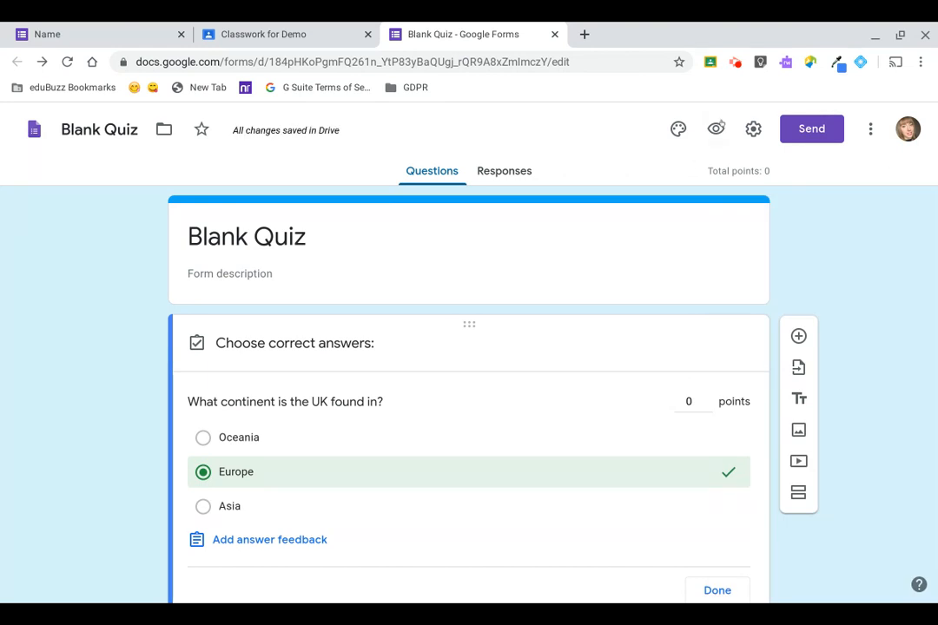
- Preview the quiz, submit a test response with the answer Oceania, and view its score
left_click(715, 129)
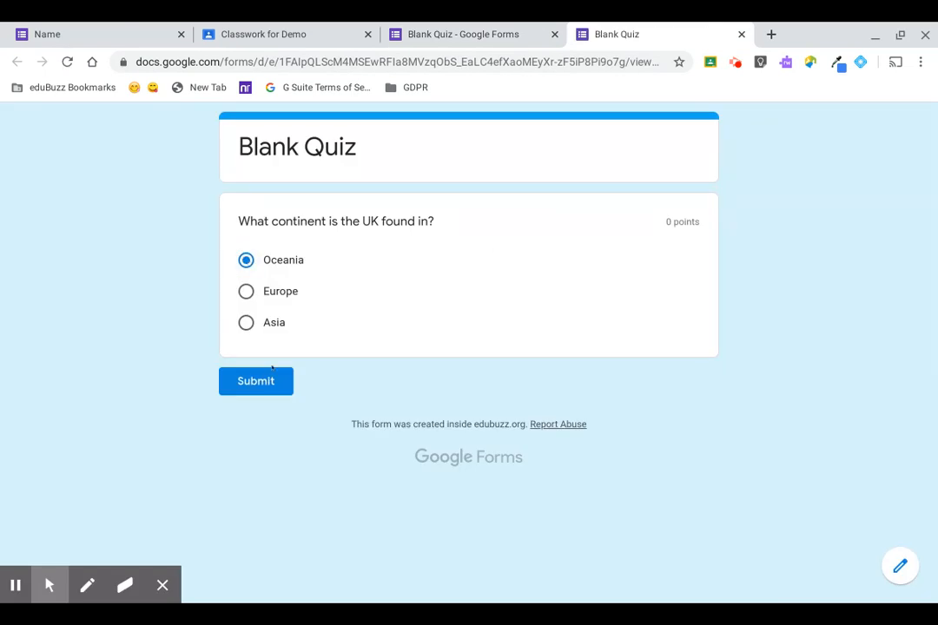
left_click(264, 384)
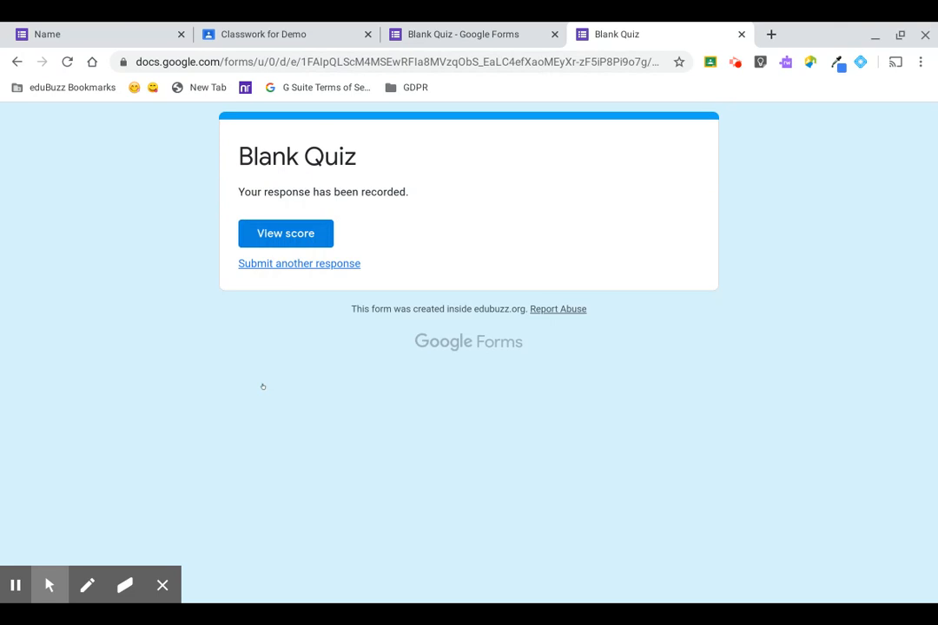
left_click(289, 234)
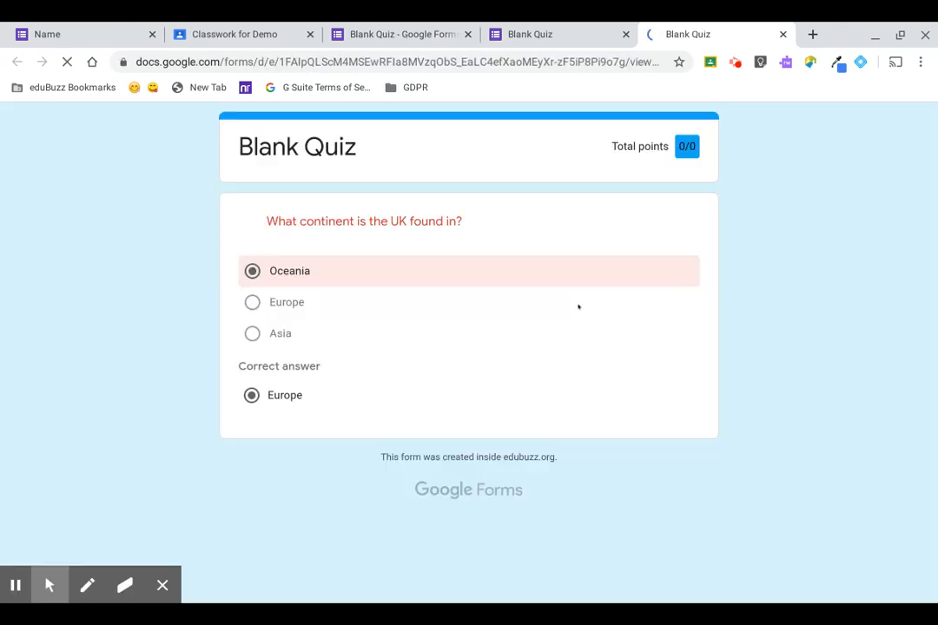
left_click(561, 27)
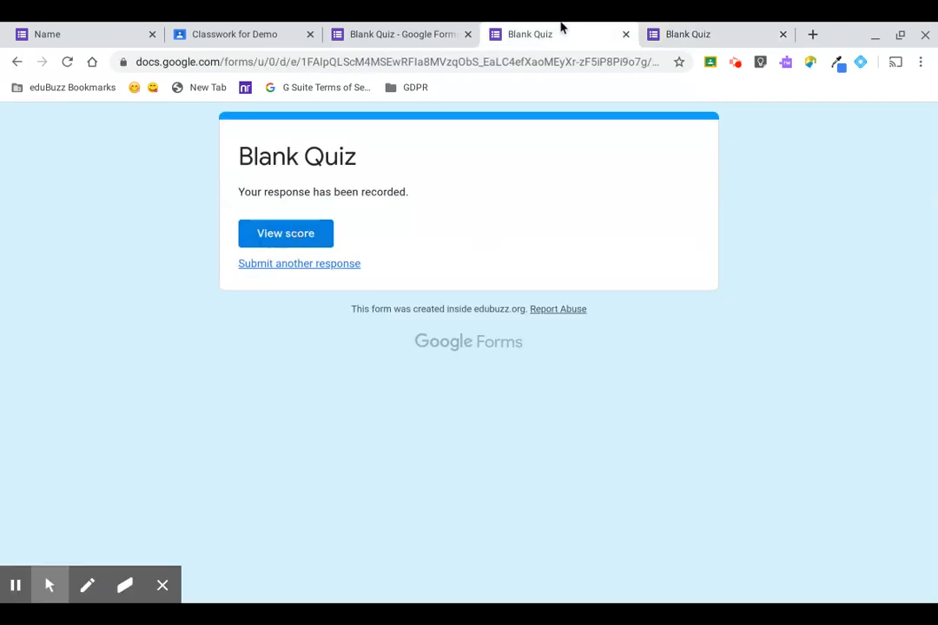
left_click(682, 36)
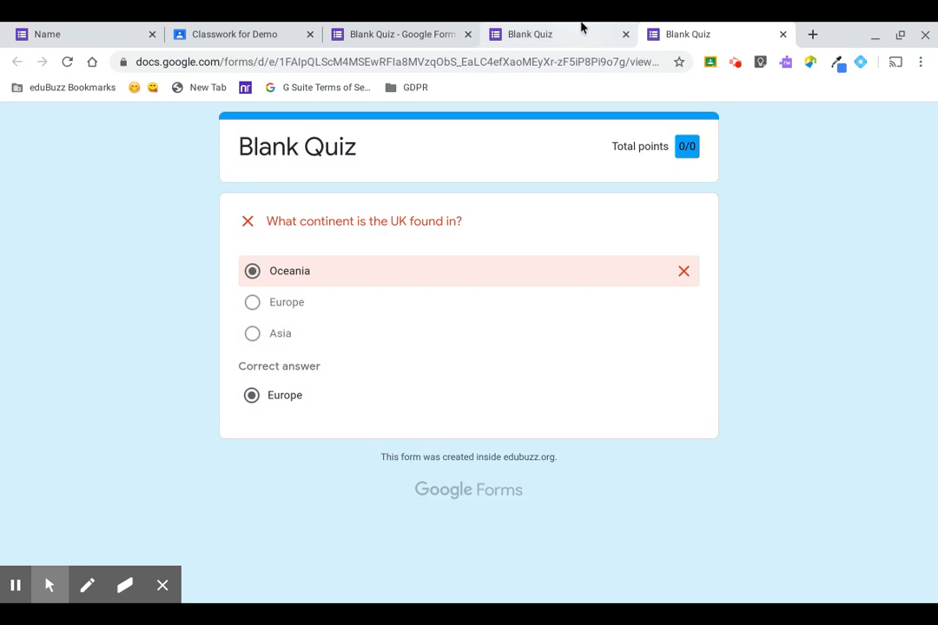
left_click(582, 28)
- Return to the quiz form, set the continent question's value to 1 point, and finish its answer key
left_click(456, 26)
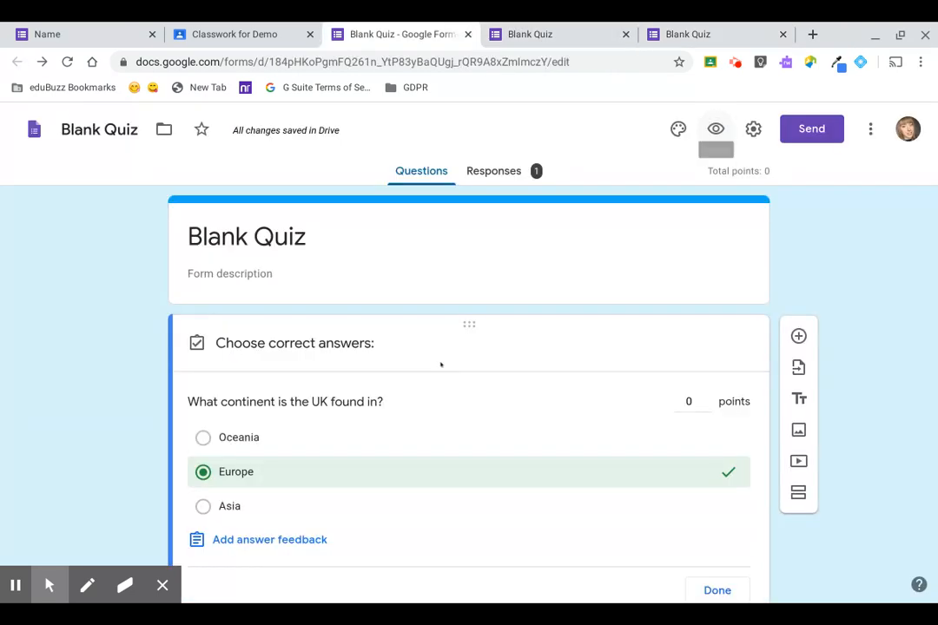
scroll(440, 364, "down", 1)
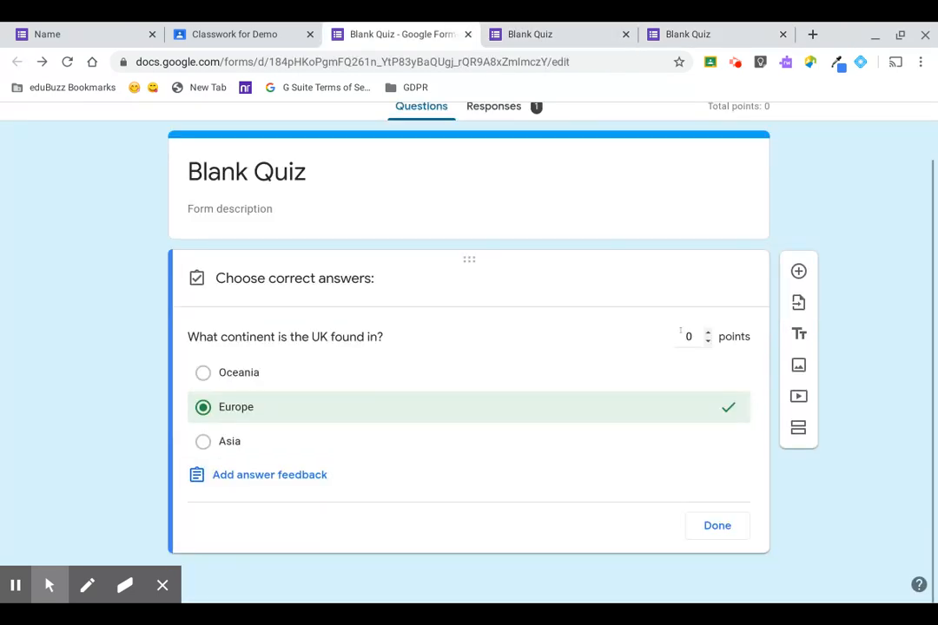
left_click(708, 333)
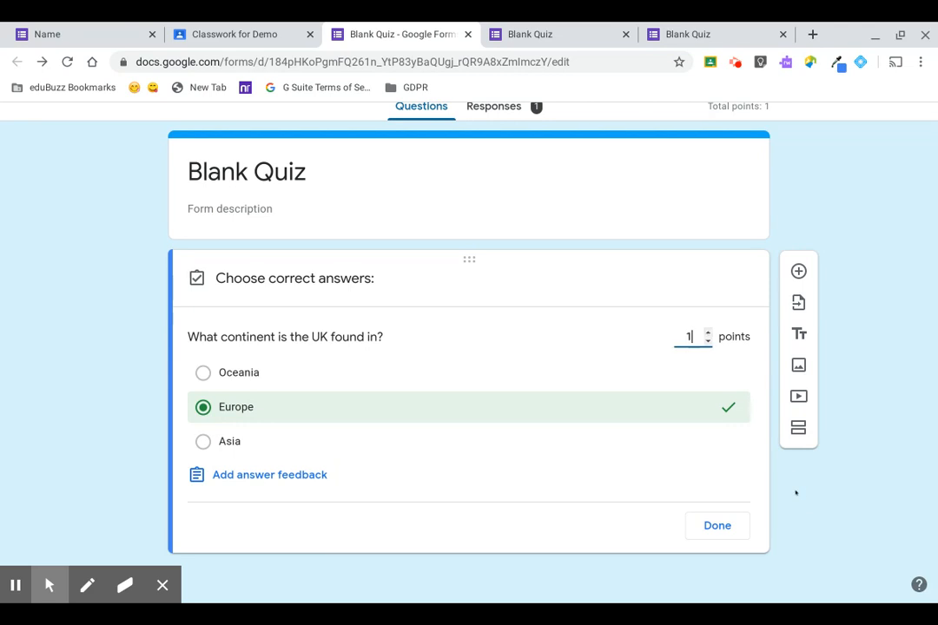
left_click(695, 531)
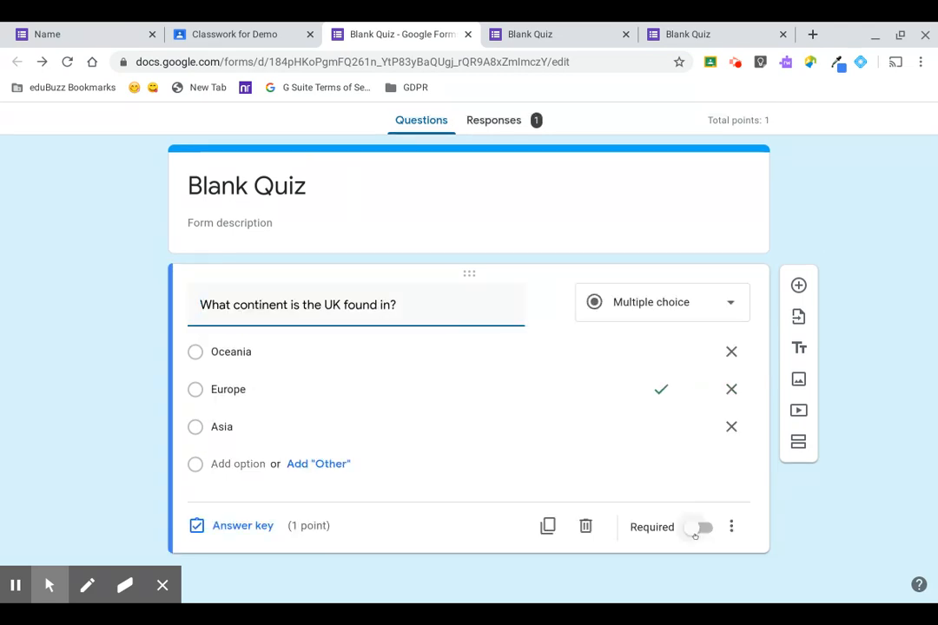
- Close the quiz editor, the submitted response and the score page to return to the Classroom assignment
left_click(466, 36)
left_click(467, 36)
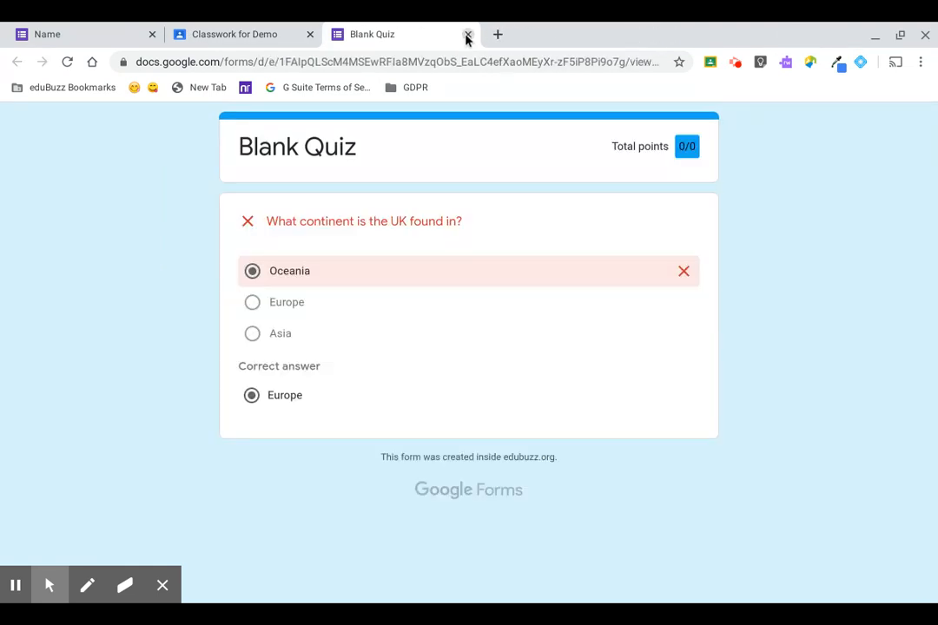
left_click(466, 36)
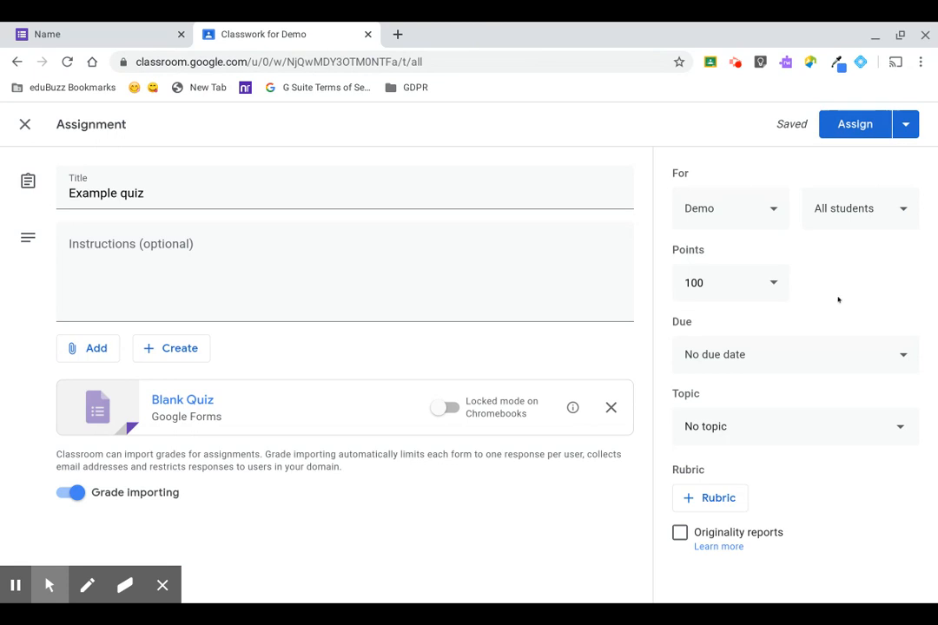
- Create the topic "Geography" for the Example quiz assignment and assign it to the Demo class
left_click(839, 422)
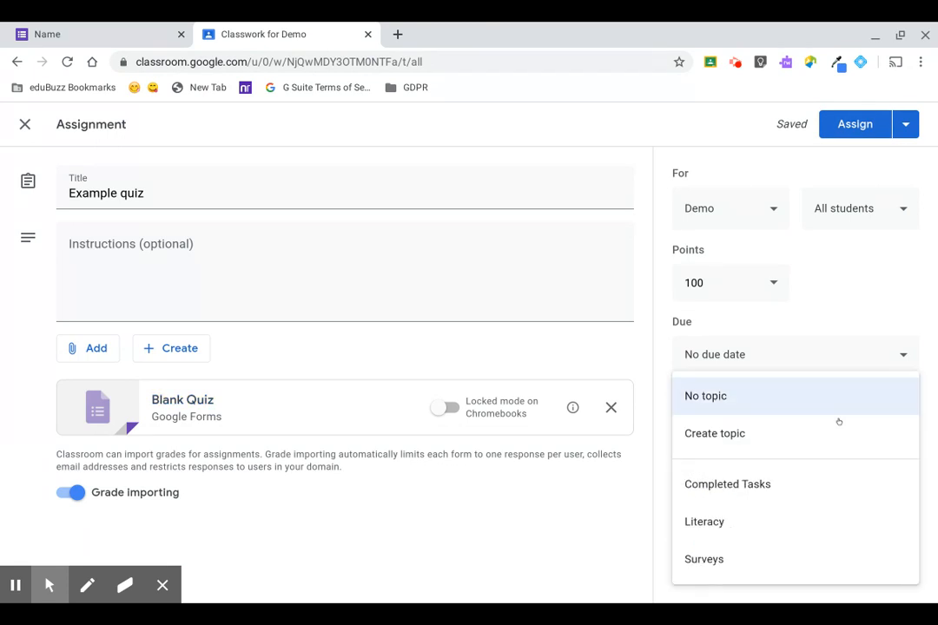
left_click(756, 423)
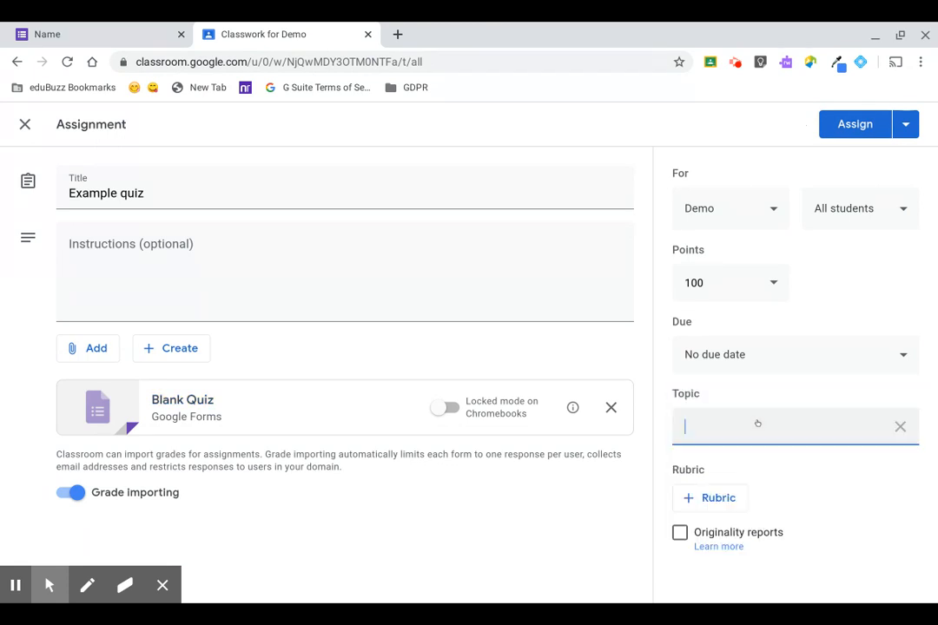
type("Geography")
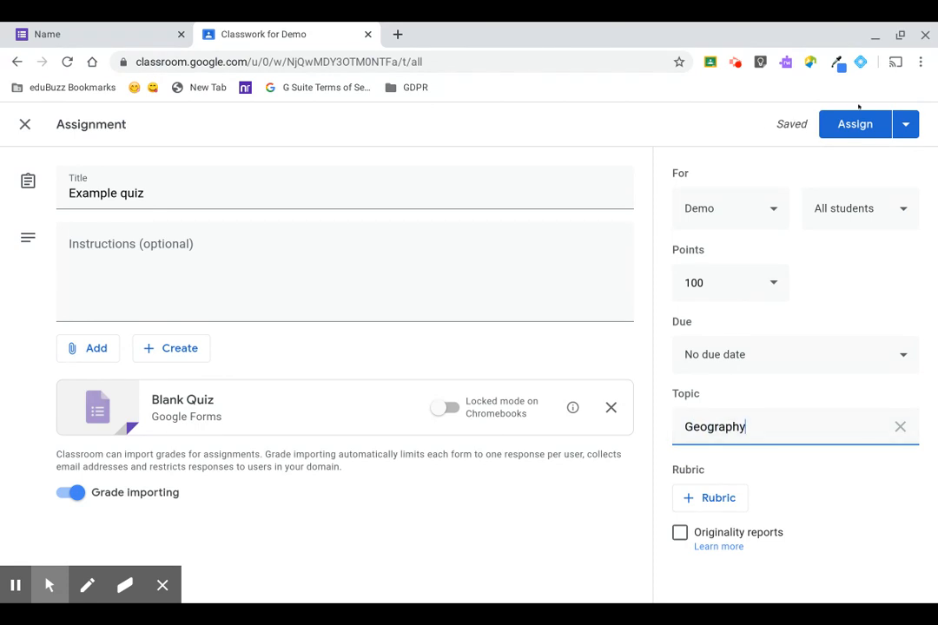
left_click(850, 128)
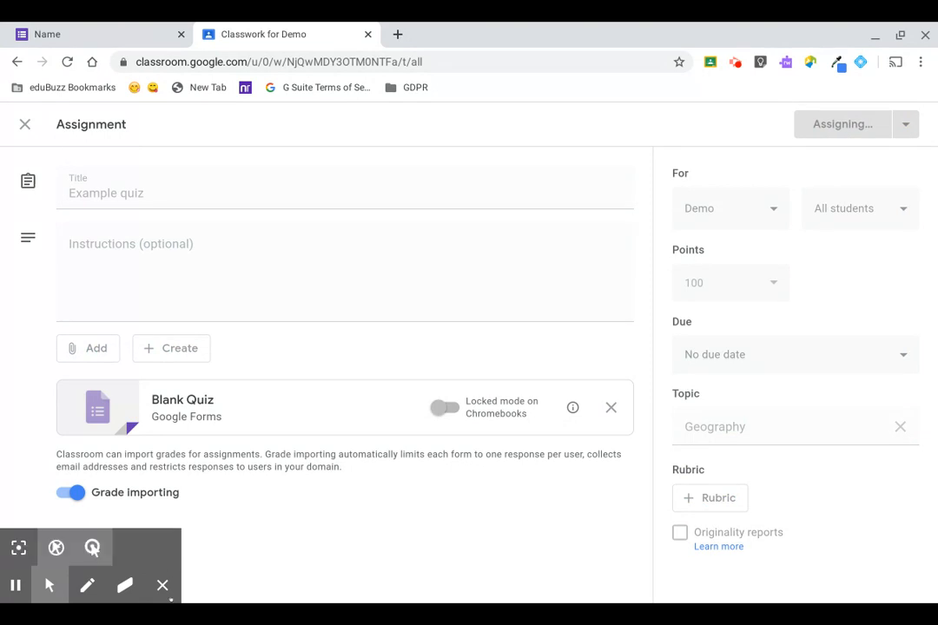
left_click(92, 546)
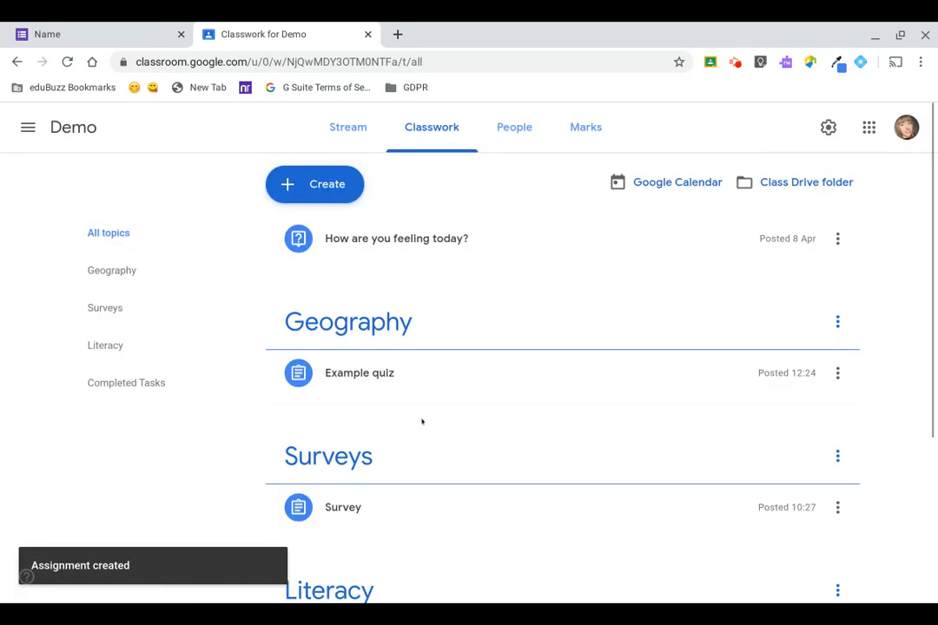
- Expand the posted Example quiz, view its attached Blank Quiz form, and return to the class's classwork page
left_click(355, 380)
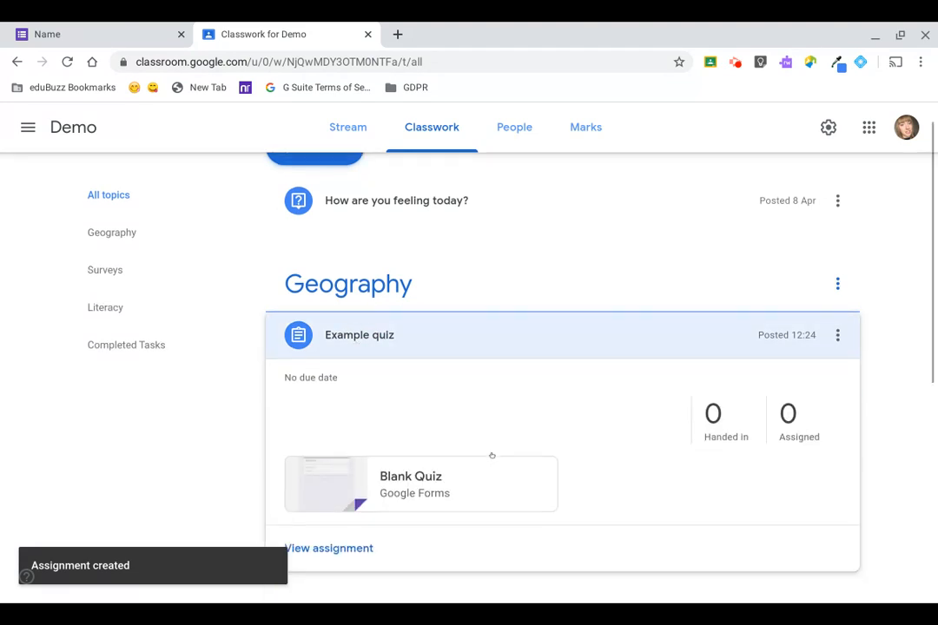
left_click(429, 475)
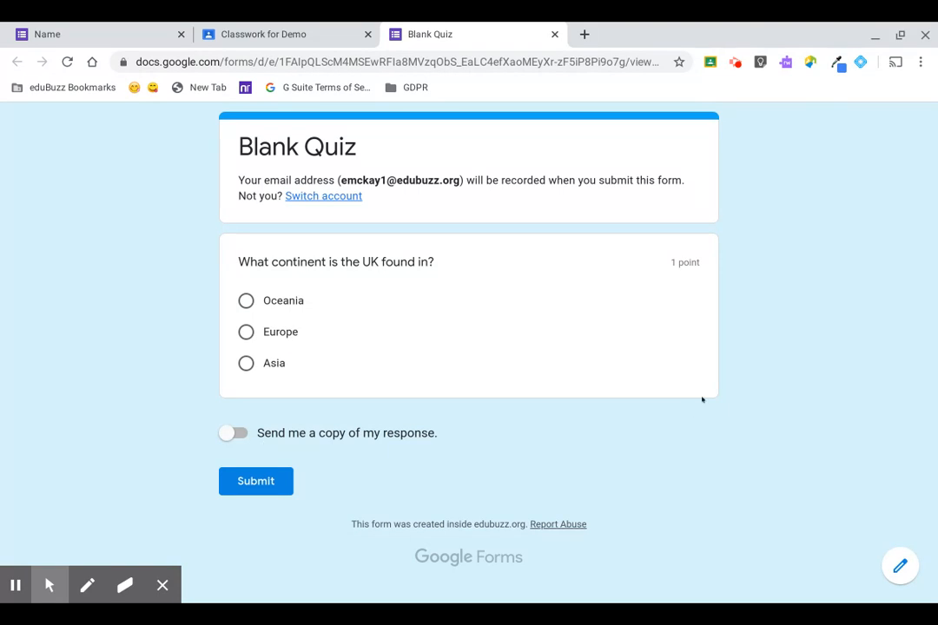
left_click(287, 26)
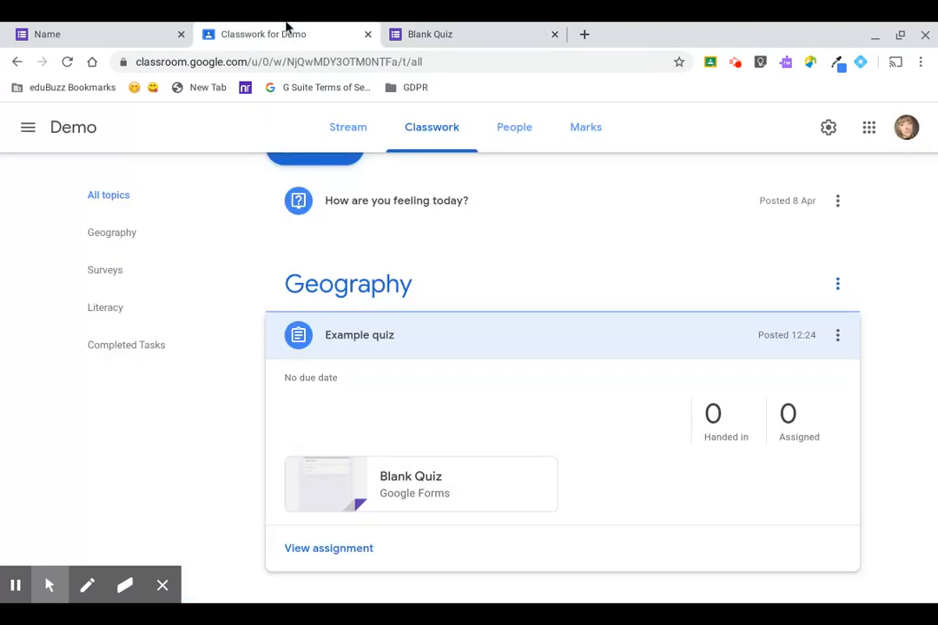